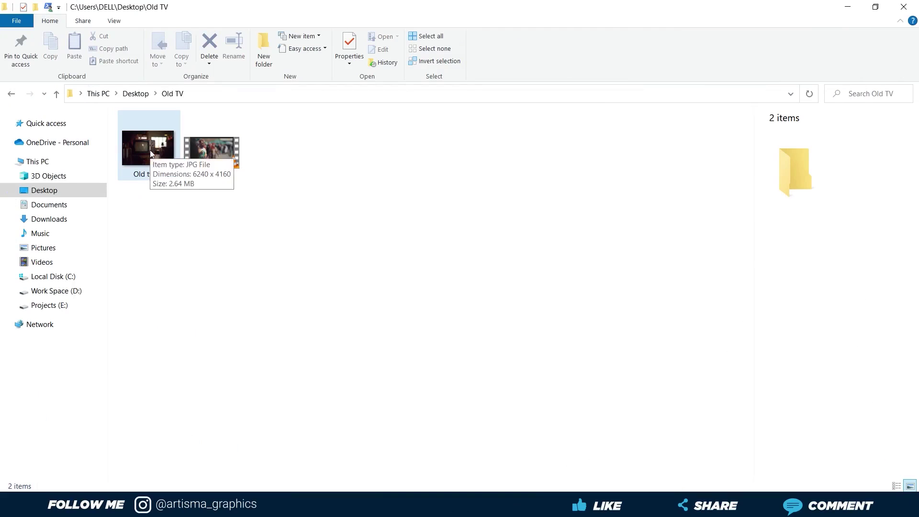
Step: Select Old tv.jpg so the Details pane shows its 6240 x 4160 size and 2.64 MB
{"action": "left_click", "coordinate": [153, 156]}
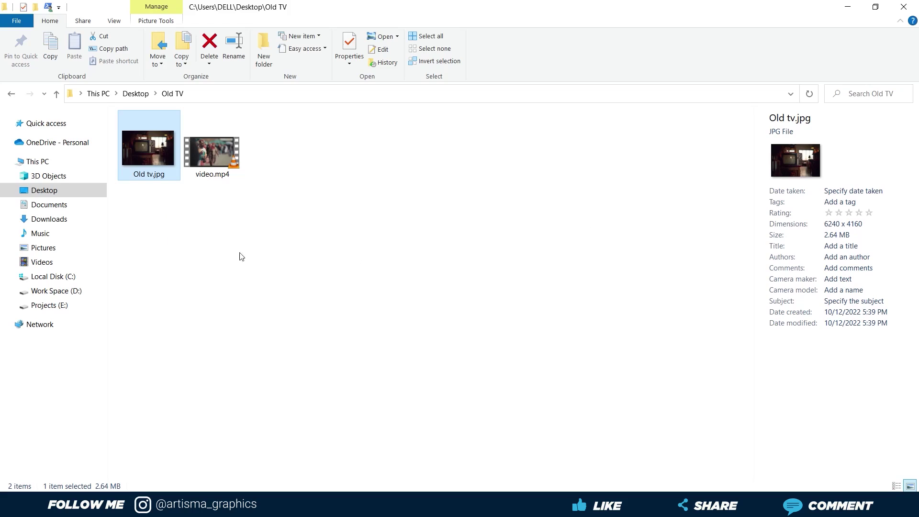
Step: View the full vintage TV photo from Old tv.jpg in Windows Photo Viewer
{"action": "double_click", "coordinate": [147, 149]}
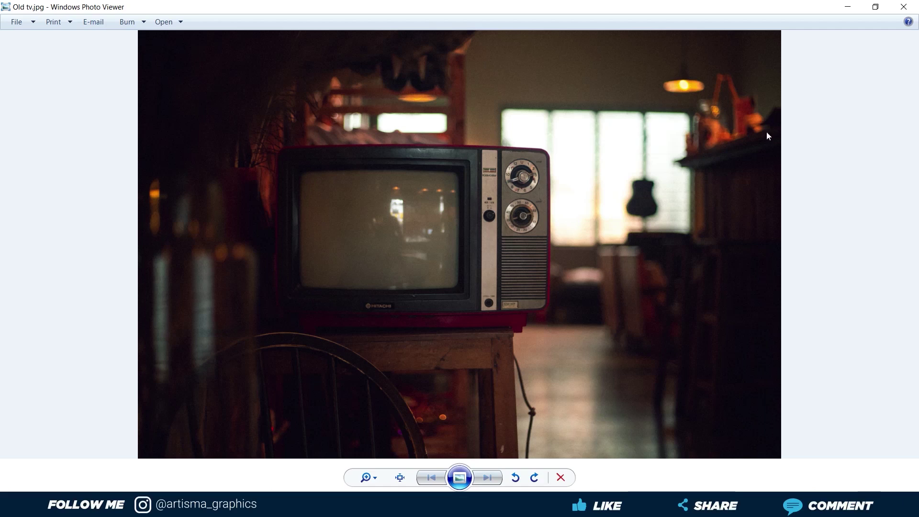
Step: Close Photo Viewer and drag Old tv.jpg onto Photoshop to open it as a document
{"action": "left_click", "coordinate": [904, 7]}
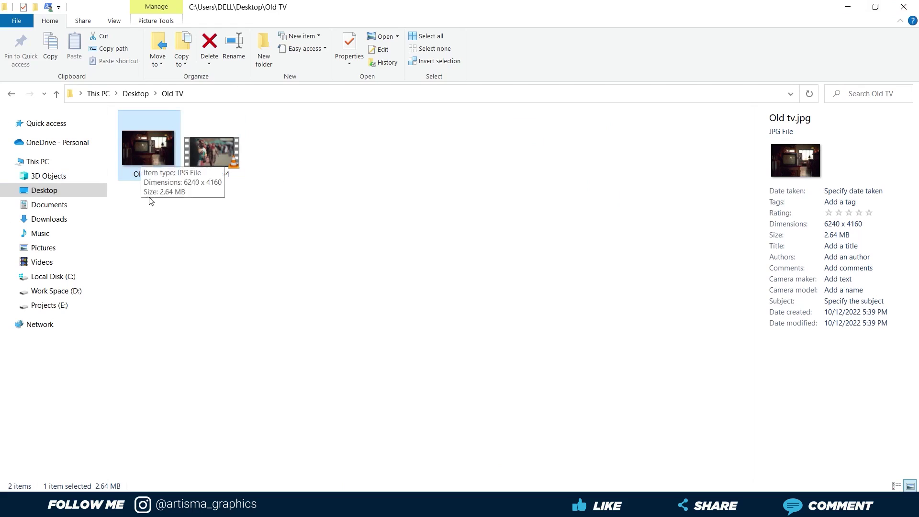
{"action": "mouse_move", "coordinate": [154, 149]}
{"action": "left_mouse_down"}
{"action": "mouse_move", "coordinate": [199, 502]}
{"action": "mouse_move", "coordinate": [345, 292]}
{"action": "left_mouse_up"}
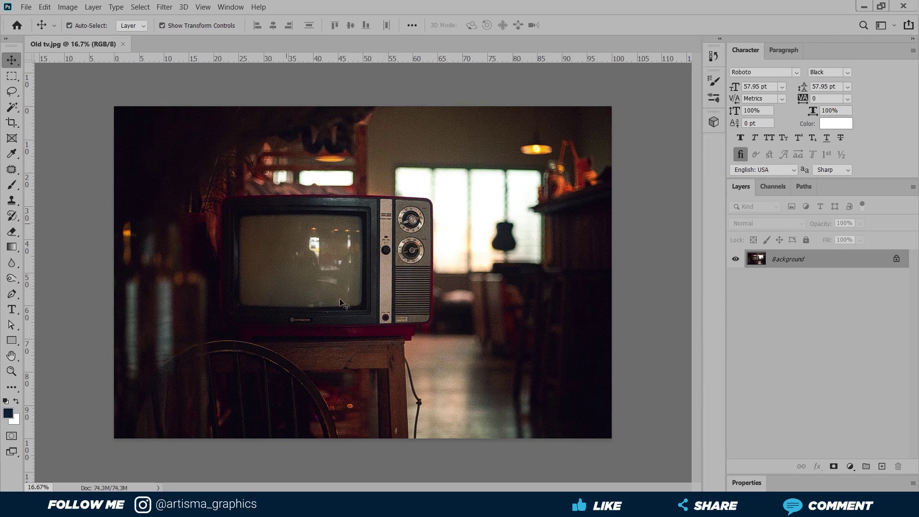
Step: Zoom the canvas from 16.7% to 26.8% around the TV
{"action": "scroll", "coordinate": [354, 248], "scroll_direction": "up", "scroll_amount": 1}
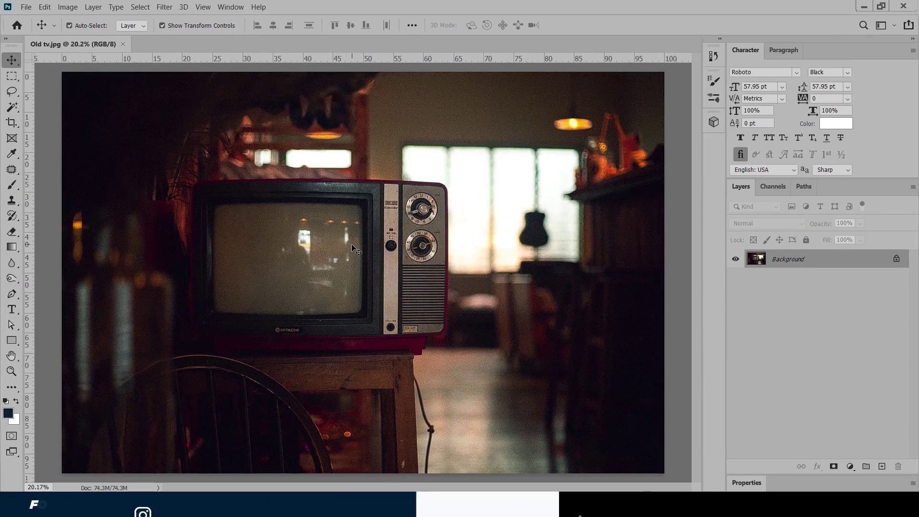
{"action": "scroll", "coordinate": [354, 249], "scroll_direction": "up", "scroll_amount": 1}
{"action": "scroll", "coordinate": [354, 248], "scroll_direction": "up", "scroll_amount": 1}
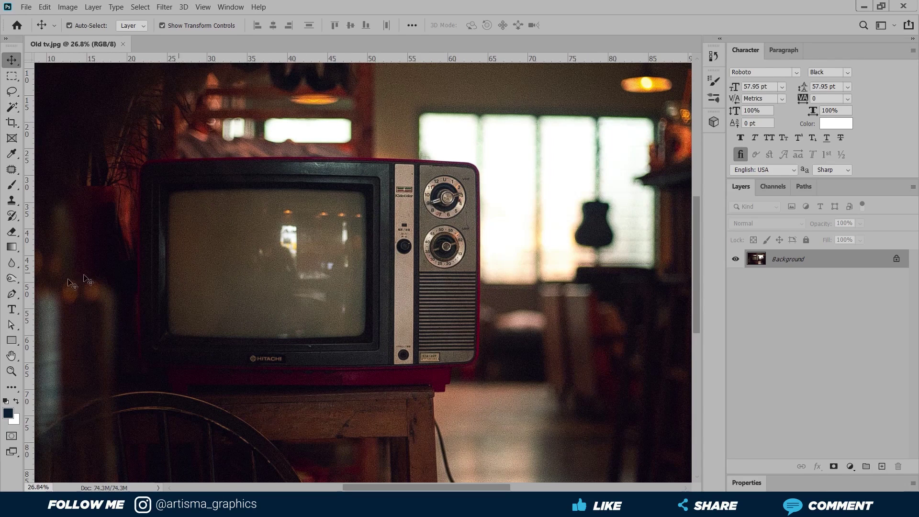
Step: With the Pen tool in Path mode, place the first anchor at the screen's bottom-left corner
{"action": "left_click", "coordinate": [12, 297]}
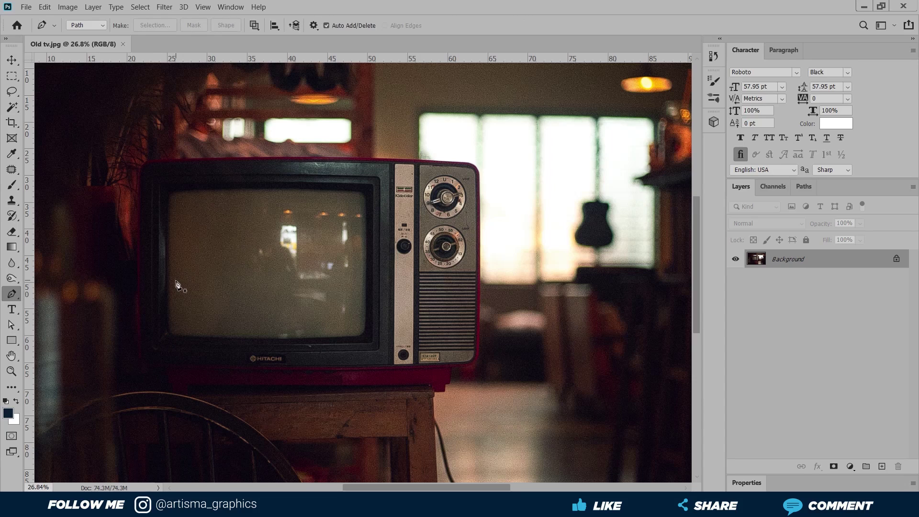
{"action": "left_click", "coordinate": [182, 337]}
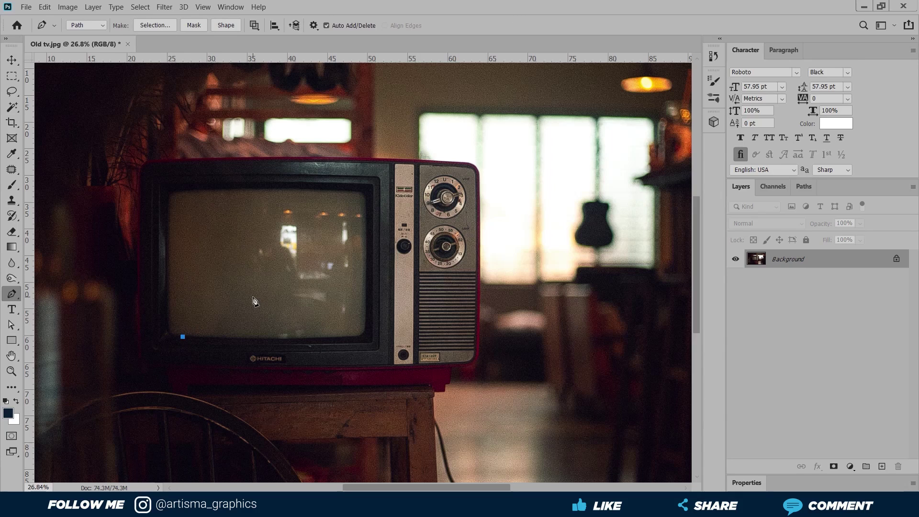
{"action": "left_click", "coordinate": [96, 25]}
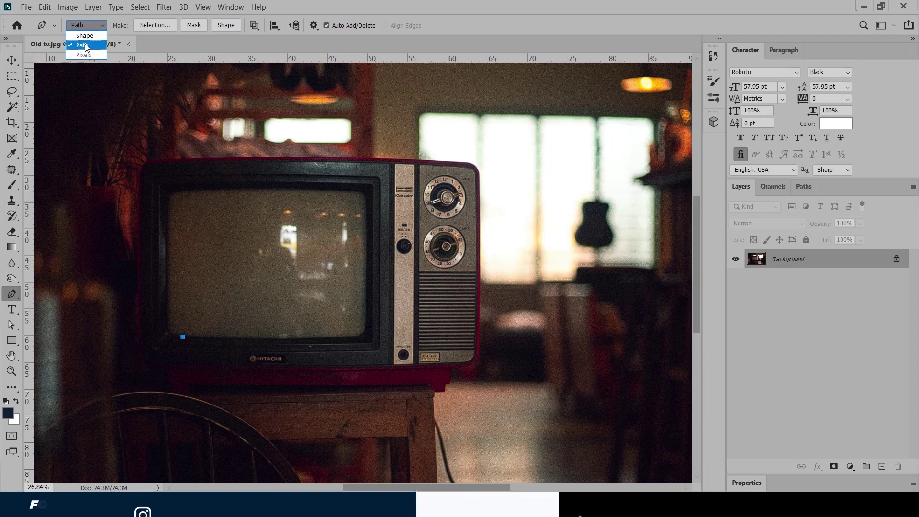
{"action": "left_click", "coordinate": [183, 339]}
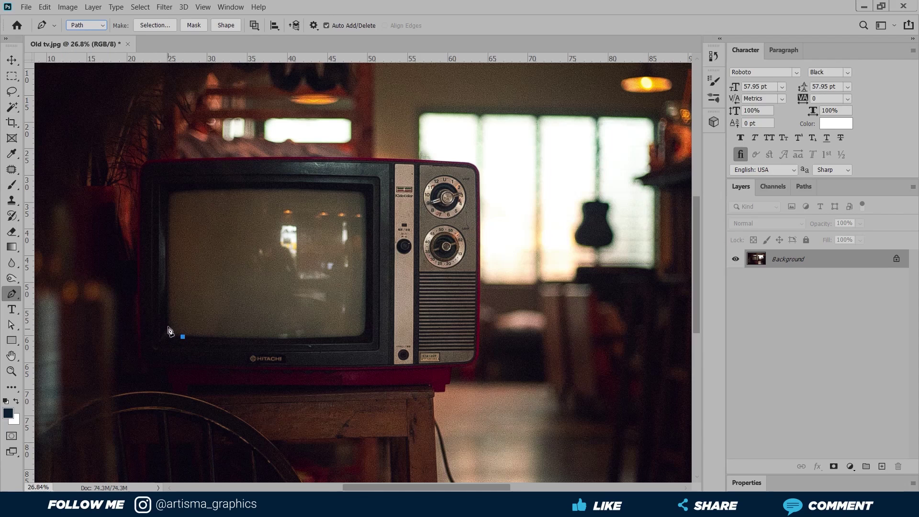
Step: Trace the screen's left edge, rounded top-left corner and top edge with curved anchors
{"action": "left_click_drag", "start_coordinate": [166, 316], "coordinate": [167, 294]}
{"action": "left_click", "coordinate": [169, 205]}
{"action": "key", "text": "ctrl+z"}
{"action": "left_click", "coordinate": [167, 207]}
{"action": "left_click_drag", "start_coordinate": [187, 191], "coordinate": [209, 193]}
{"action": "left_click_drag", "start_coordinate": [341, 192], "coordinate": [425, 197]}
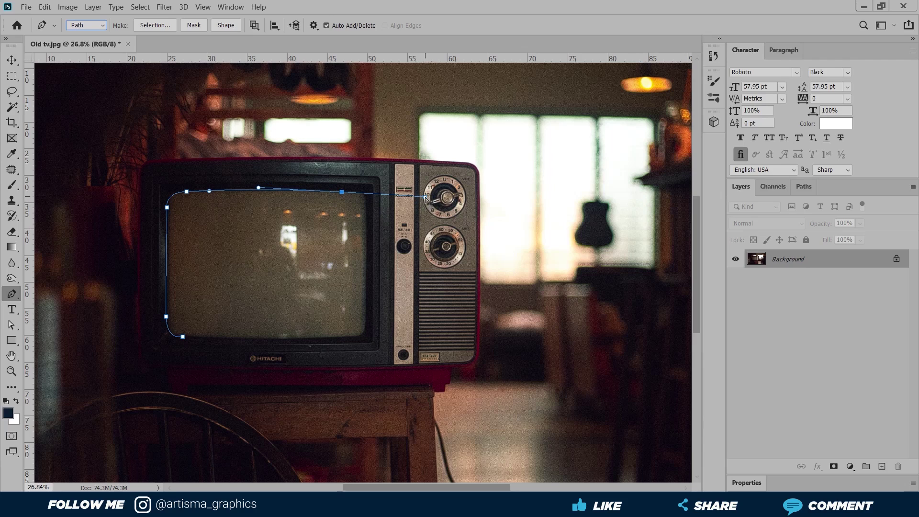
{"action": "left_click_drag", "start_coordinate": [425, 196], "coordinate": [366, 193]}
Step: Continue the path down the right side and along the bottom, closing it at the first anchor
{"action": "left_click", "coordinate": [365, 209]}
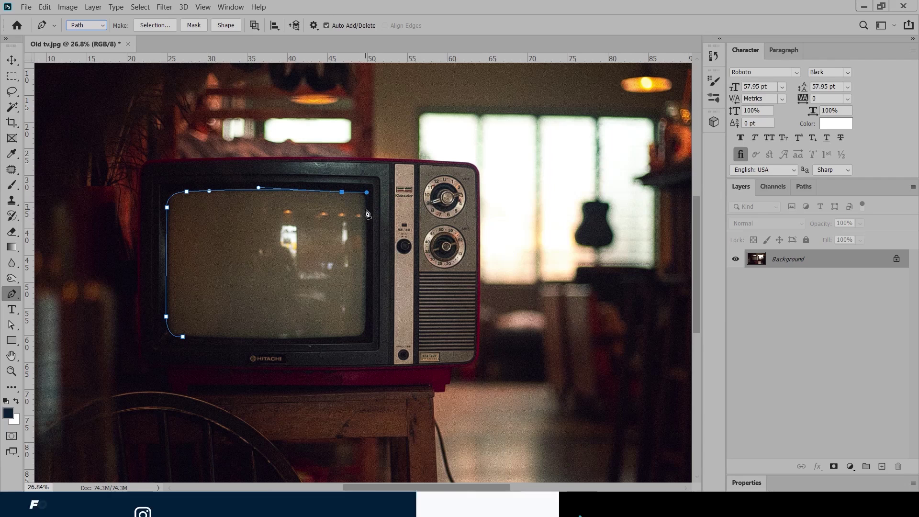
{"action": "left_click_drag", "start_coordinate": [367, 214], "coordinate": [365, 224]}
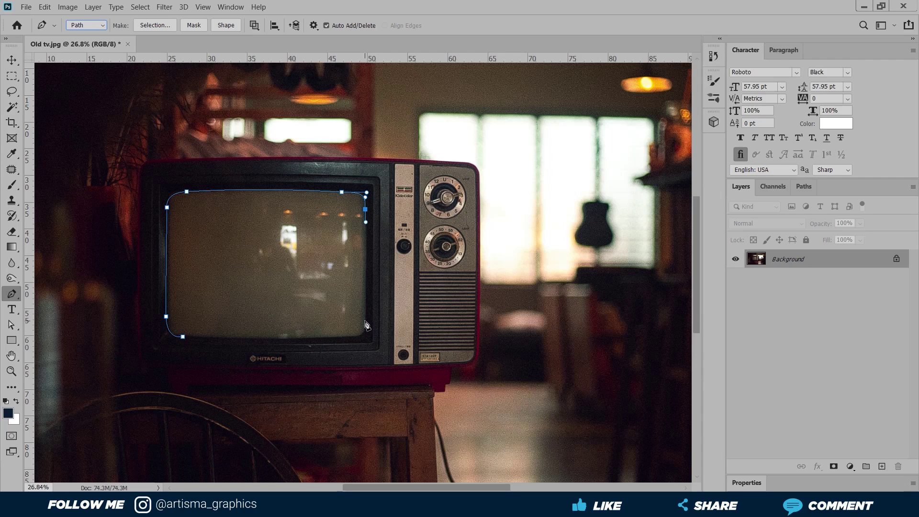
{"action": "left_click", "coordinate": [365, 319]}
{"action": "left_click", "coordinate": [350, 337]}
{"action": "left_click_drag", "start_coordinate": [348, 339], "coordinate": [329, 339]}
{"action": "left_click", "coordinate": [183, 337]}
{"action": "left_click_drag", "start_coordinate": [183, 340], "coordinate": [168, 337]}
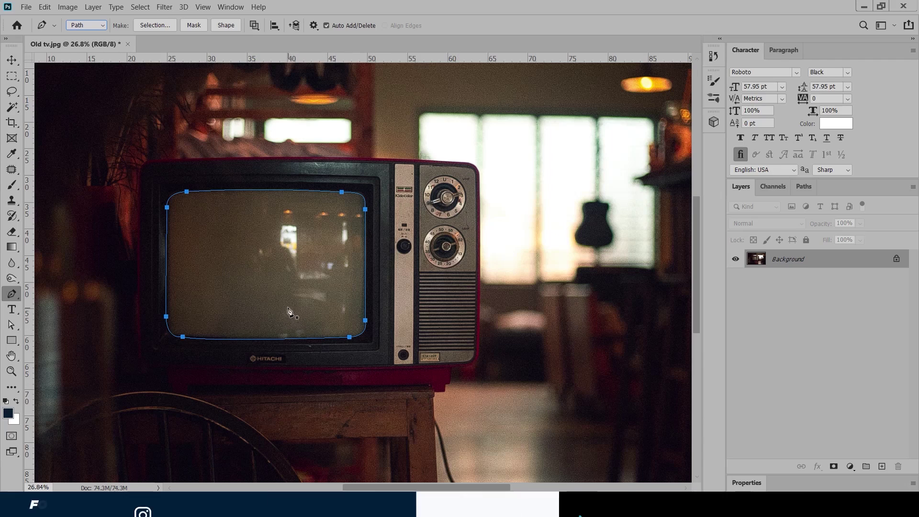
Step: Convert the screen path into a selection with a 1-pixel feather using Make Selection
{"action": "right_click", "coordinate": [274, 231]}
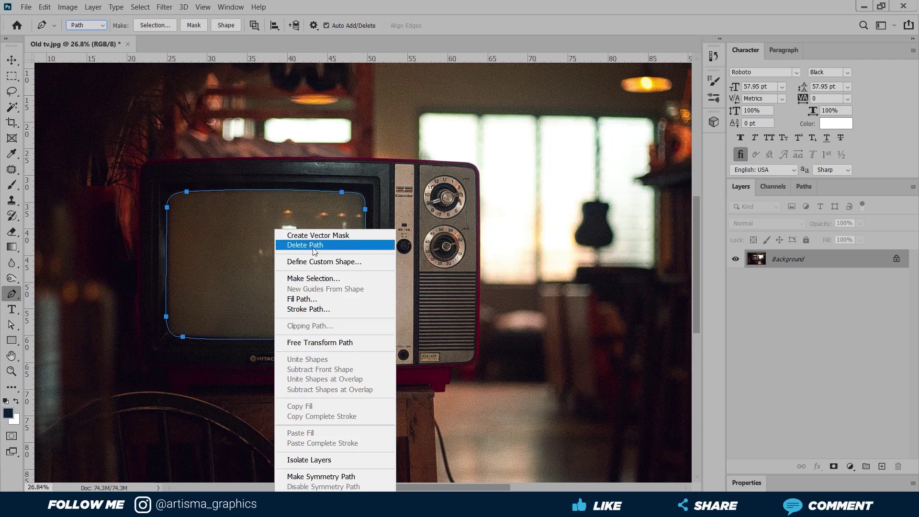
{"action": "left_click", "coordinate": [306, 279]}
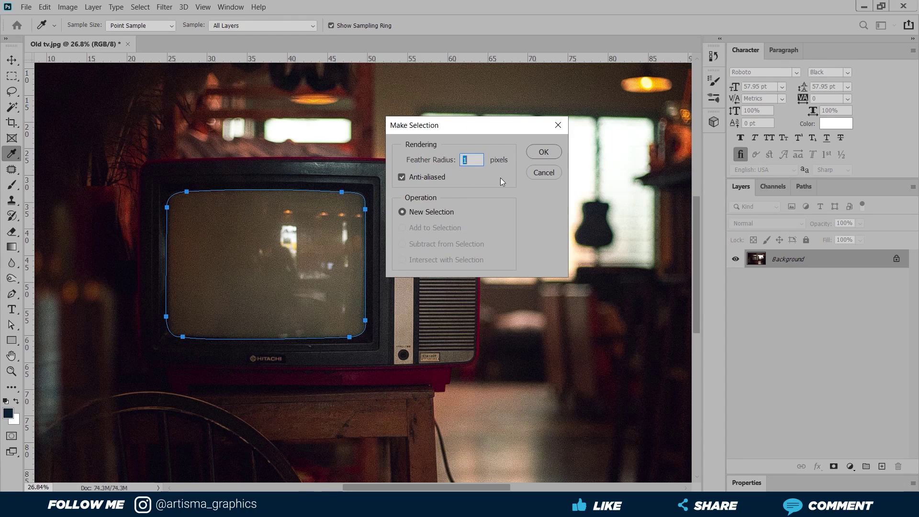
{"action": "left_click", "coordinate": [546, 153]}
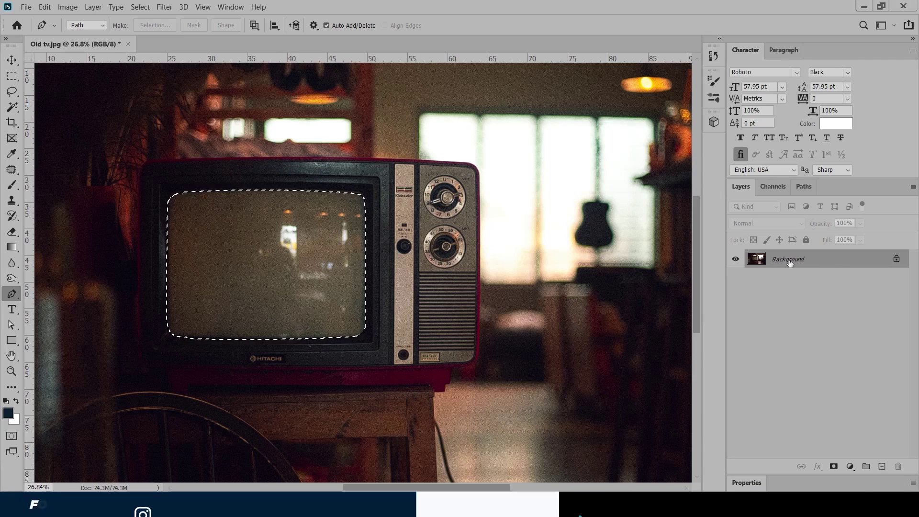
Step: Unlock the Background as Layer 0, delete the screen area to transparency, deselect, and zoom out
{"action": "left_click", "coordinate": [896, 261]}
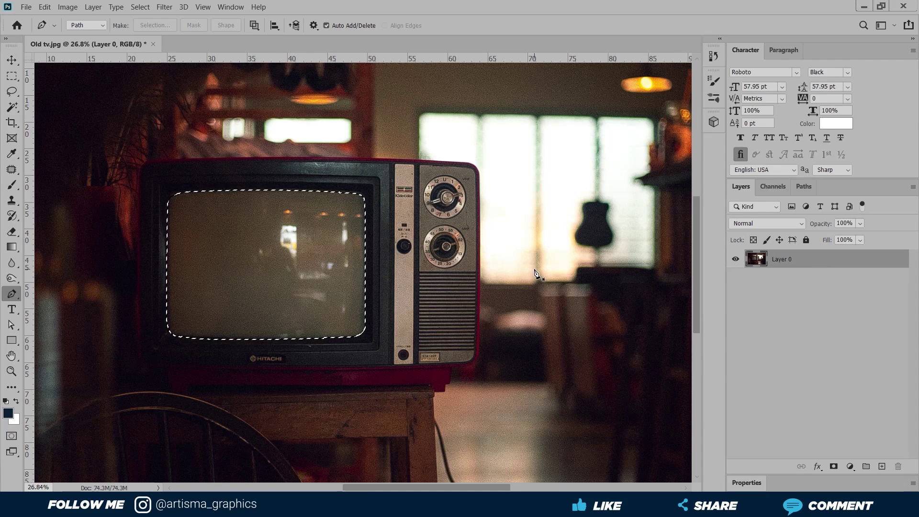
{"action": "key", "text": "Delete"}
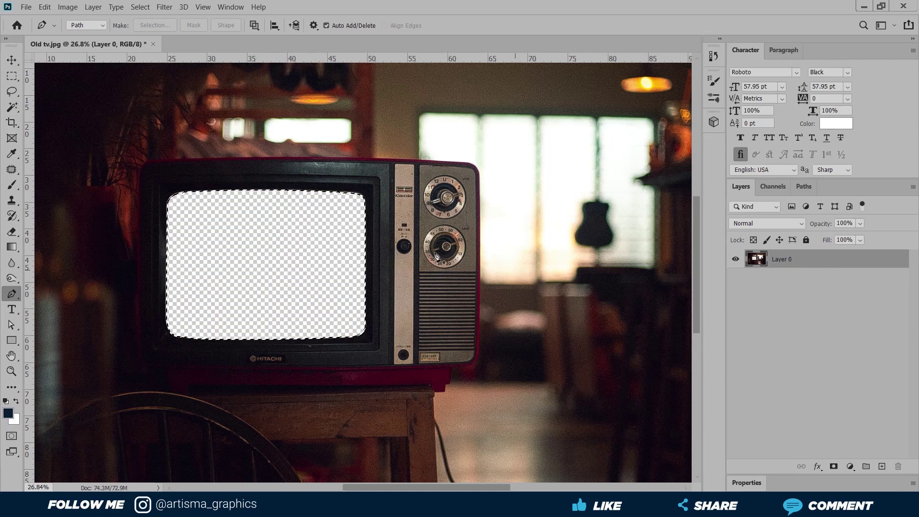
{"action": "left_click", "coordinate": [12, 76]}
{"action": "key", "text": "ctrl+d"}
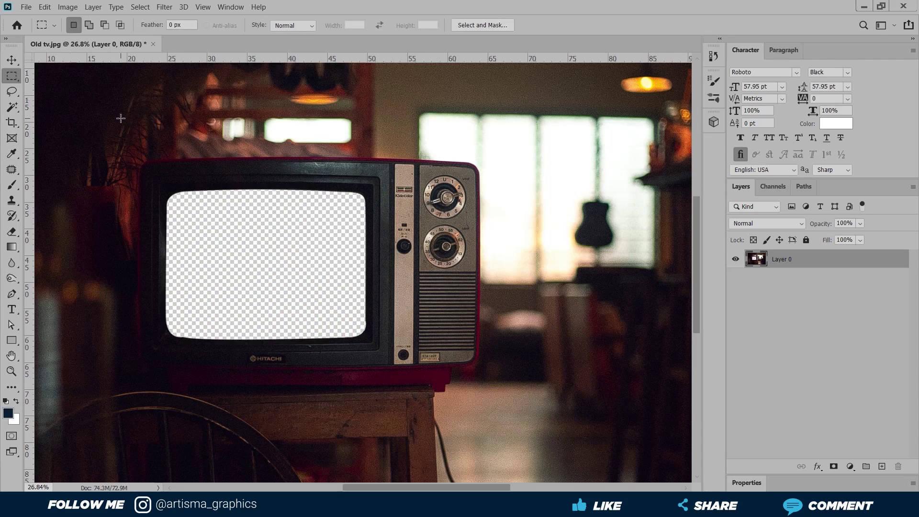
{"action": "left_click", "coordinate": [12, 59]}
{"action": "scroll", "coordinate": [419, 213], "scroll_direction": "down", "scroll_amount": 2}
{"action": "scroll", "coordinate": [245, 282], "scroll_direction": "down", "scroll_amount": 3}
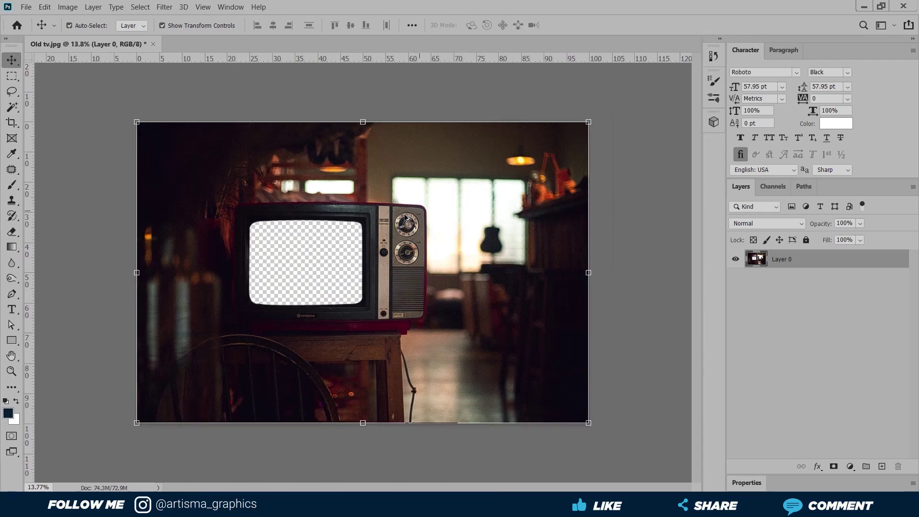
{"action": "left_click", "coordinate": [137, 102]}
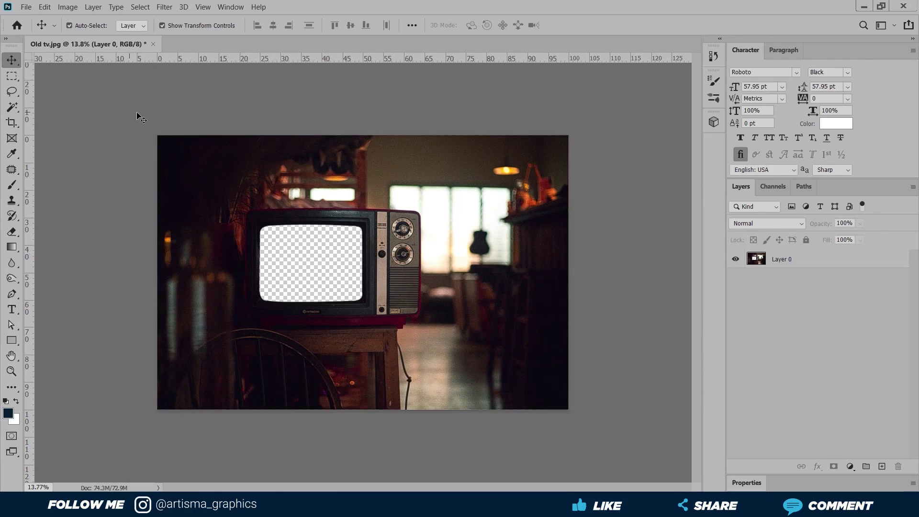
Step: Save the cut-out image as Old tv.png in PNG format, accepting the default PNG options
{"action": "left_click", "coordinate": [29, 7]}
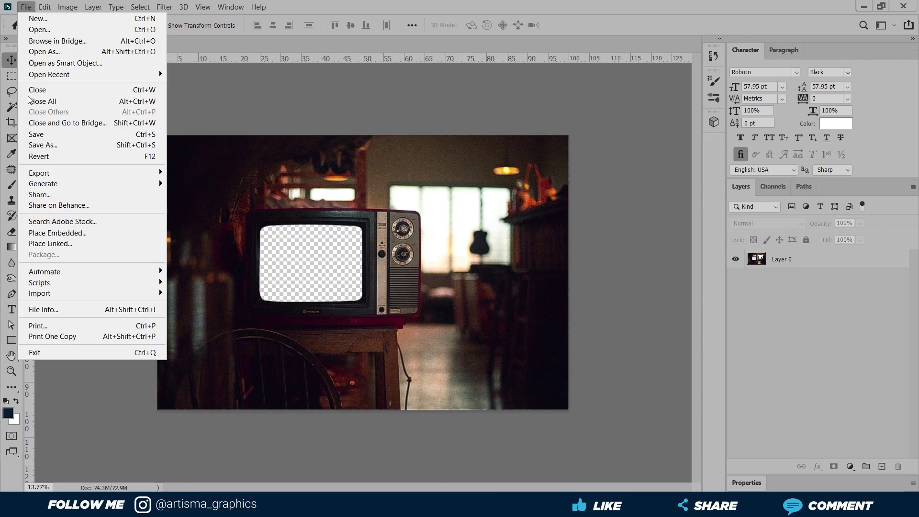
{"action": "left_click", "coordinate": [56, 147]}
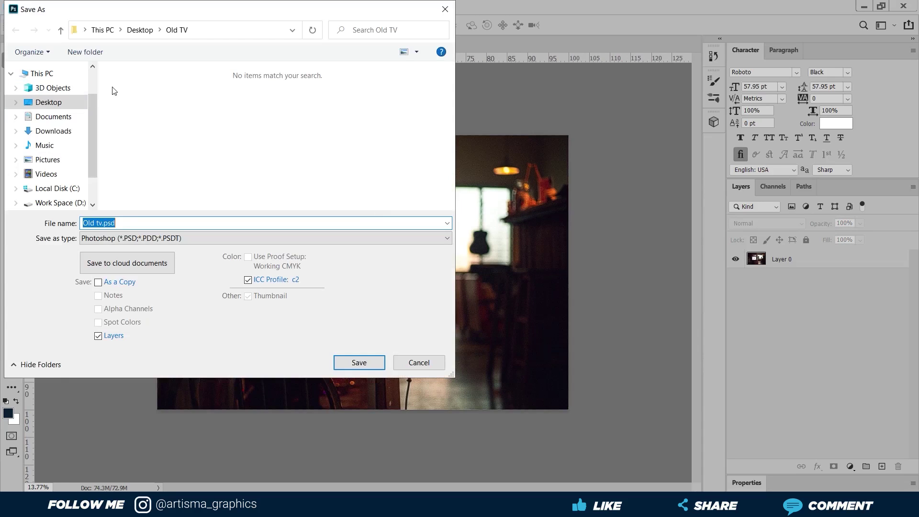
{"action": "left_click", "coordinate": [168, 238]}
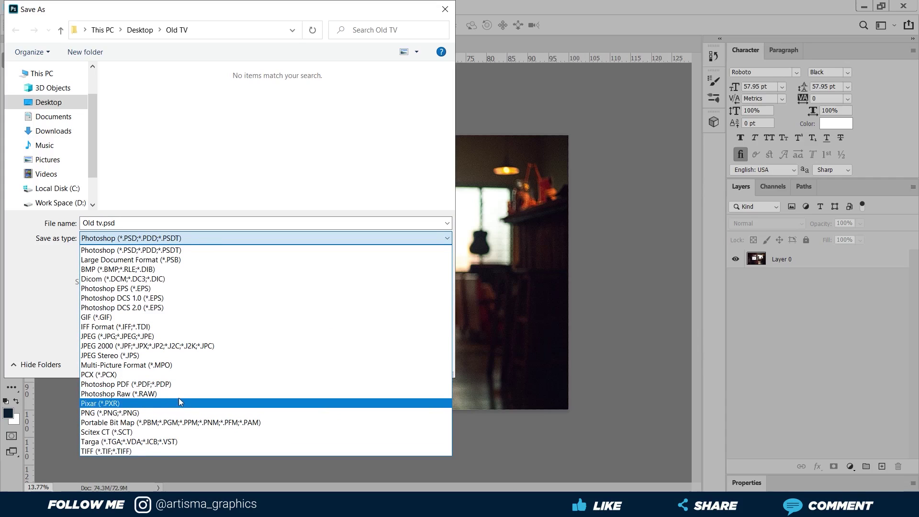
{"action": "left_click", "coordinate": [135, 415]}
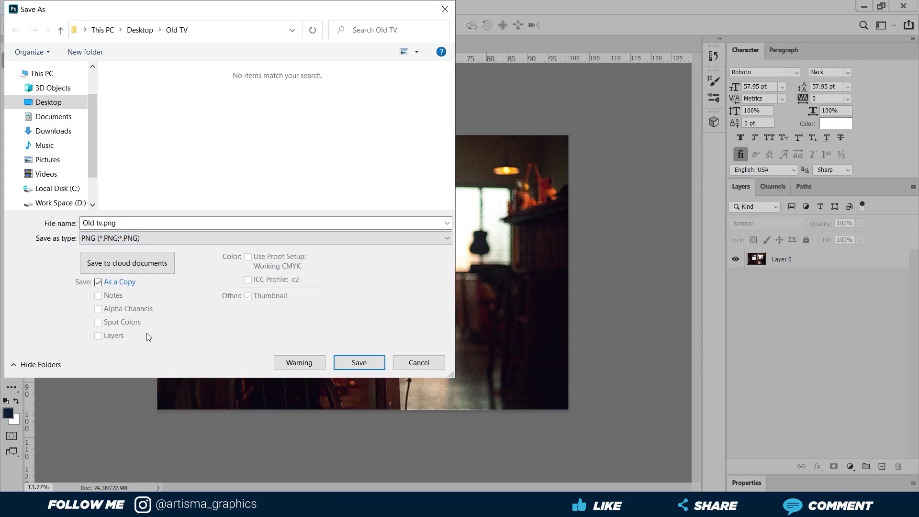
{"action": "left_click", "coordinate": [363, 366]}
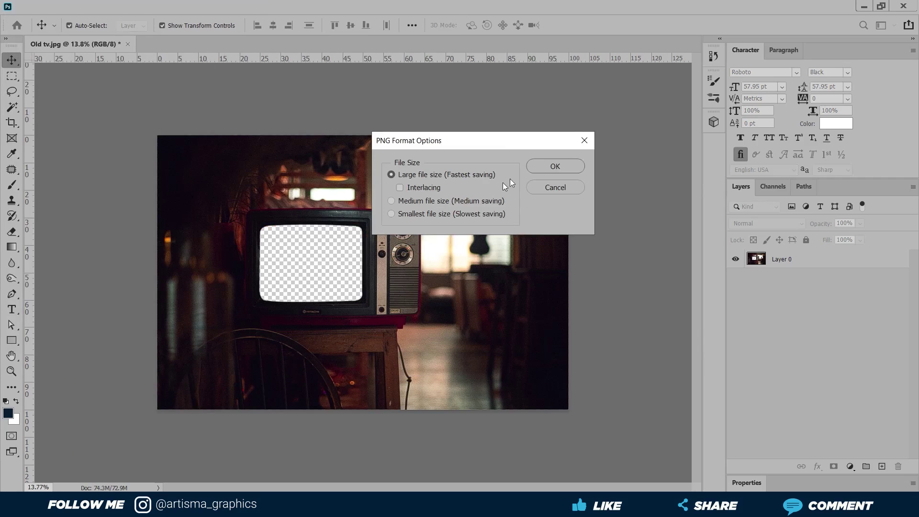
{"action": "left_click", "coordinate": [549, 169]}
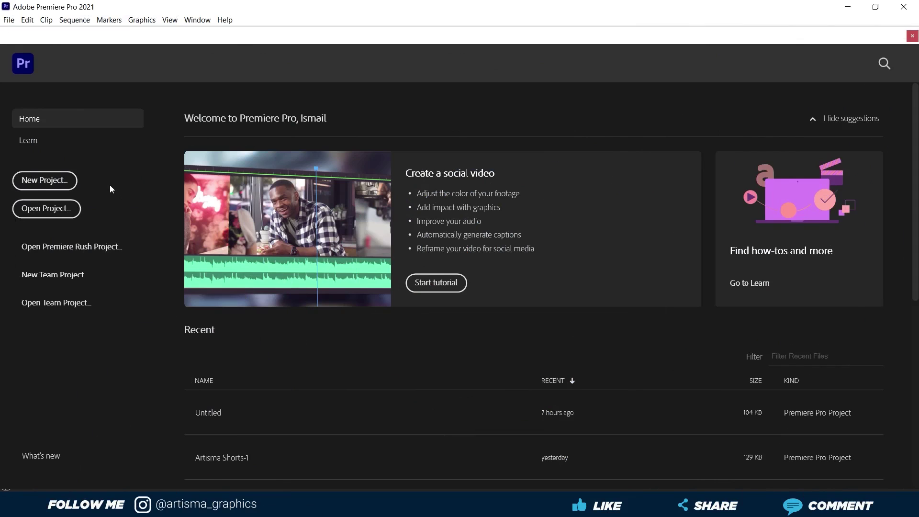
Step: Create the Old tv project in Desktop\Old TV, replacing the Untitled name
{"action": "left_click", "coordinate": [53, 182]}
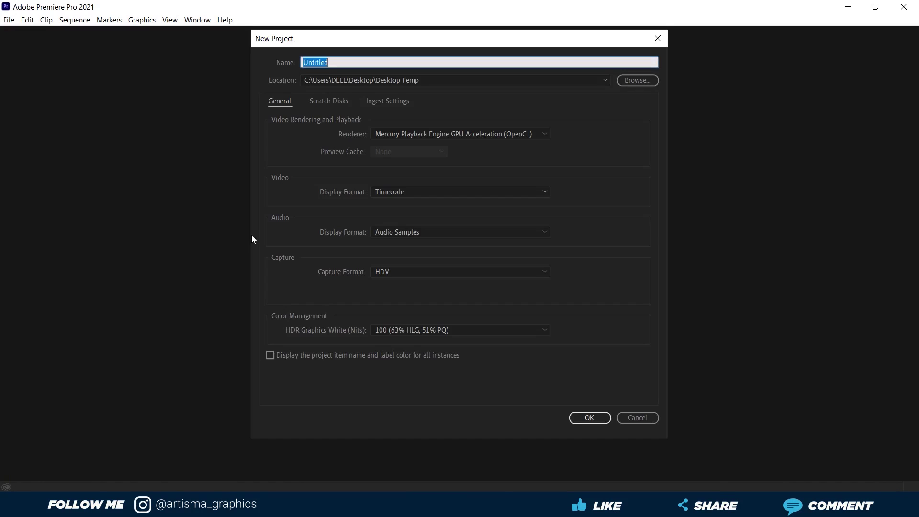
{"action": "left_click", "coordinate": [627, 80]}
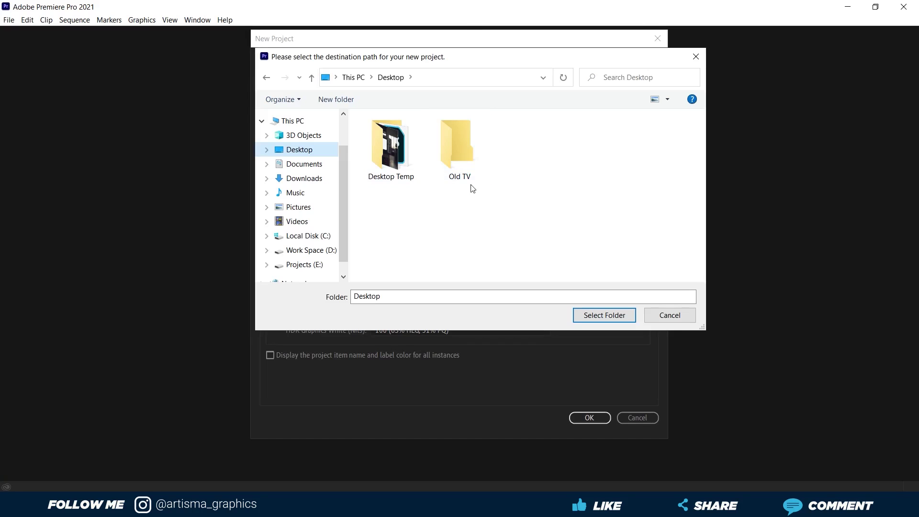
{"action": "left_click", "coordinate": [460, 134]}
{"action": "double_click", "coordinate": [483, 181]}
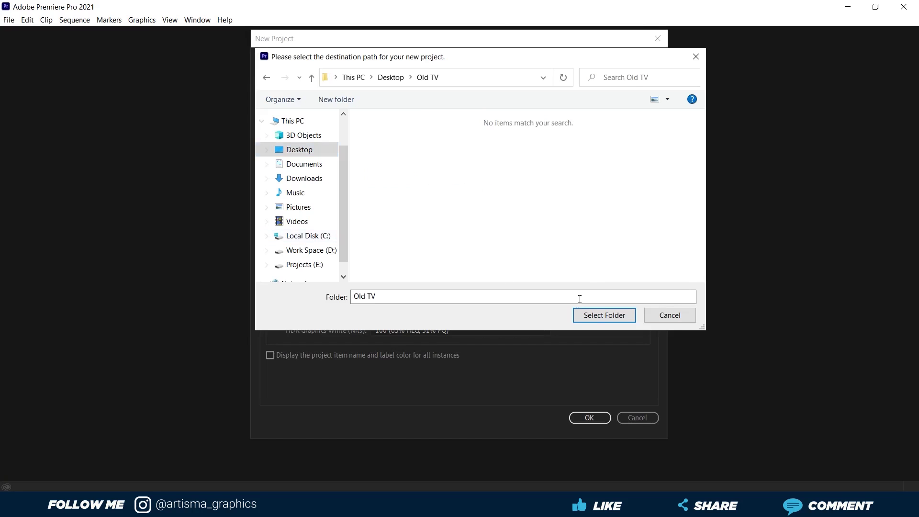
{"action": "left_click", "coordinate": [598, 317]}
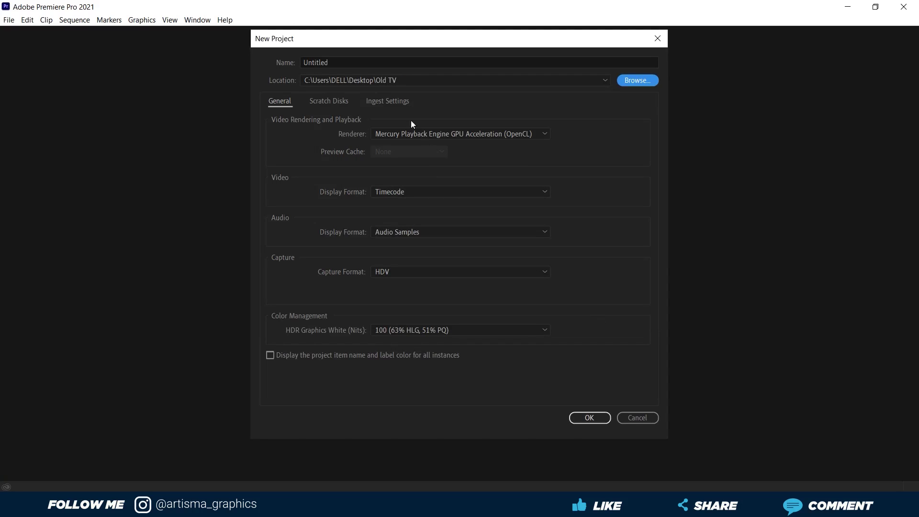
{"action": "double_click", "coordinate": [345, 62]}
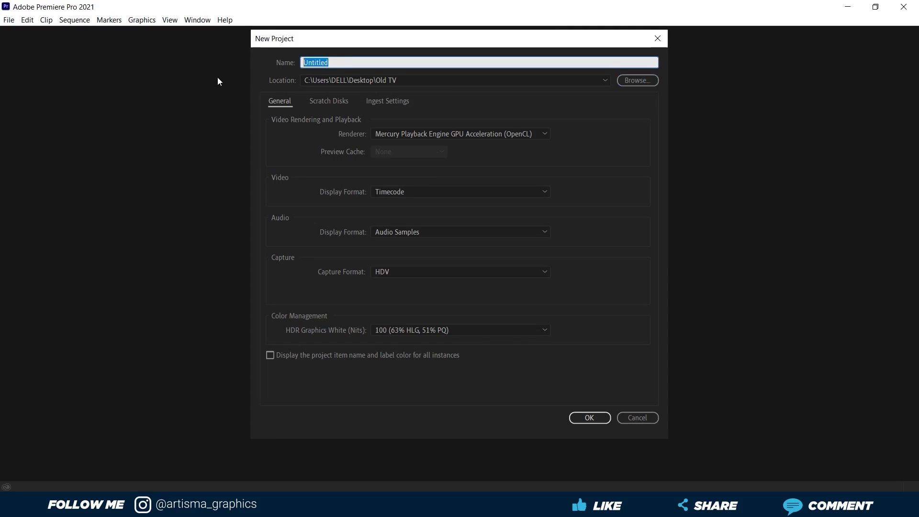
{"action": "type", "text": "Ol"}
{"action": "type", "text": "d tv"}
{"action": "left_click", "coordinate": [589, 418]}
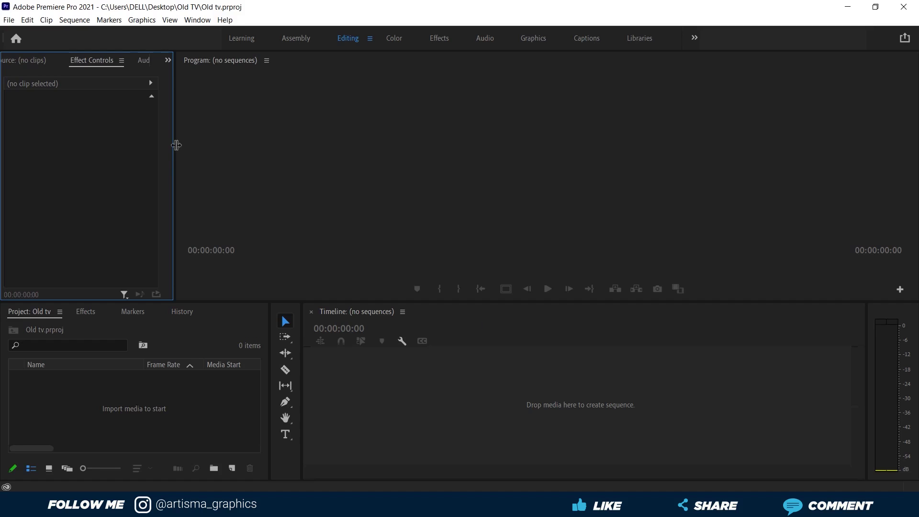
Step: Widen the Effect Controls panel and create an ARRI 1080p 30 sequence named 'Old tv'
{"action": "left_click_drag", "start_coordinate": [174, 142], "coordinate": [258, 142]}
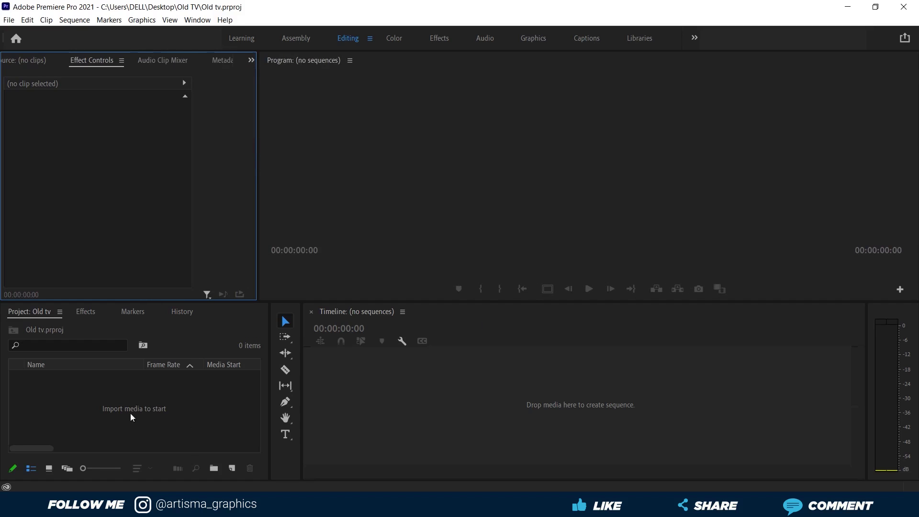
{"action": "left_click", "coordinate": [233, 471]}
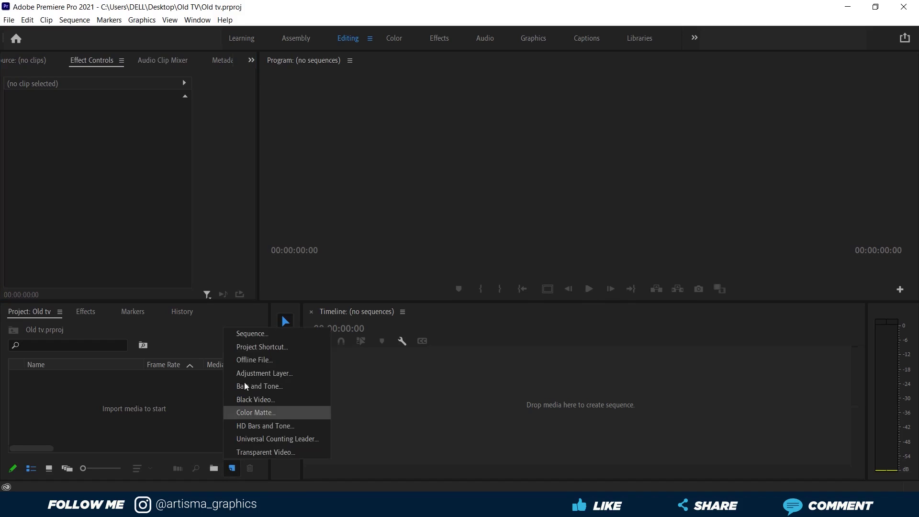
{"action": "left_click", "coordinate": [258, 339]}
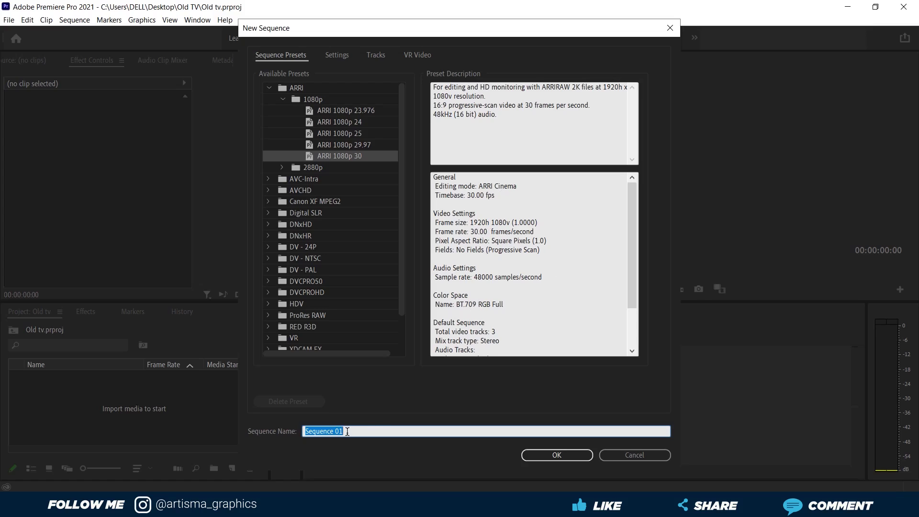
{"action": "type", "text": "Old tv"}
{"action": "left_click", "coordinate": [534, 456]}
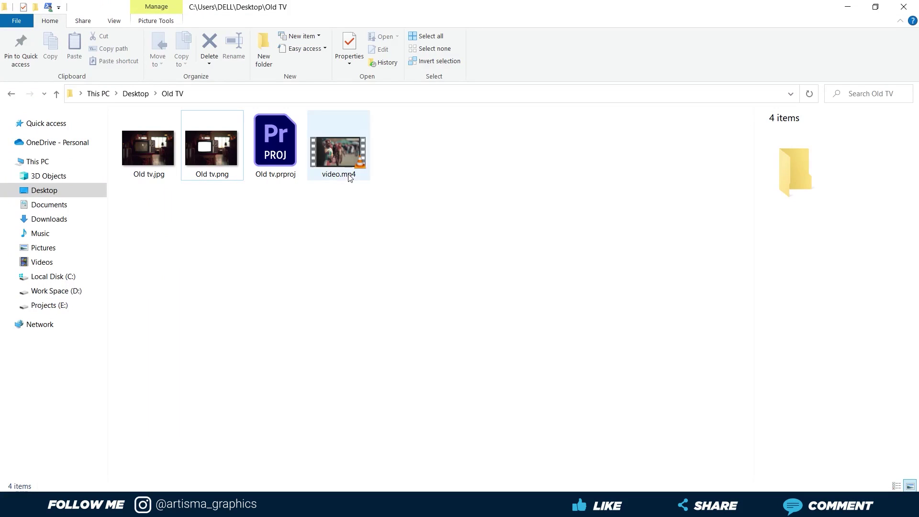
Step: Select Old tv.png and video.mp4 in the Old TV folder and drag both into Premiere's Project panel
{"action": "left_click", "coordinate": [340, 176]}
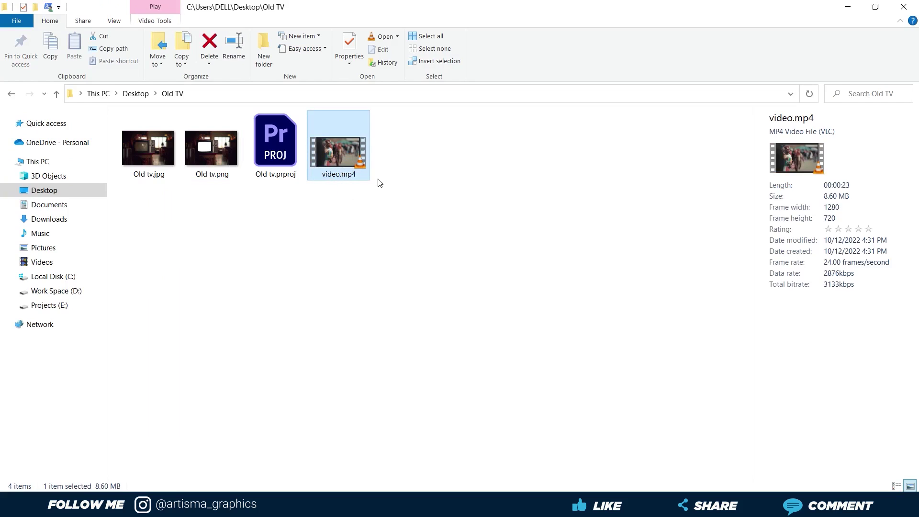
{"action": "left_click", "coordinate": [215, 168]}
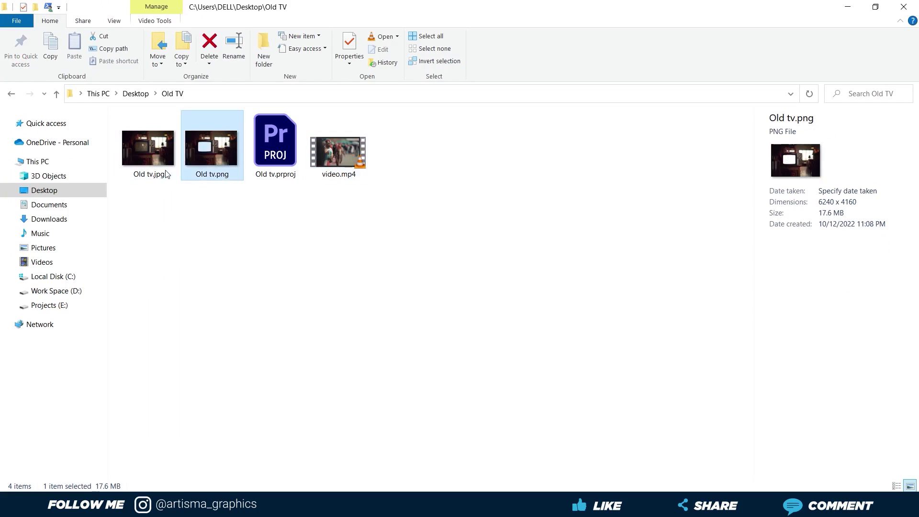
{"action": "left_click", "coordinate": [139, 143]}
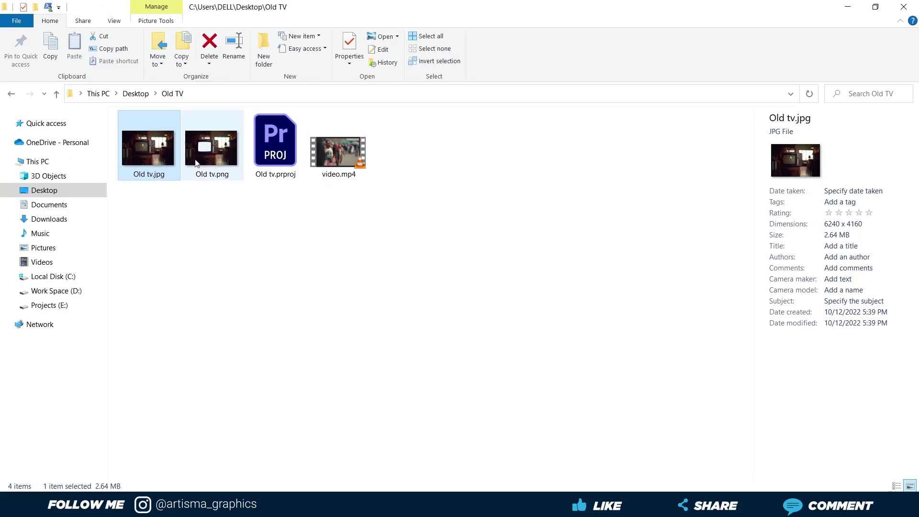
{"action": "left_click", "coordinate": [222, 154]}
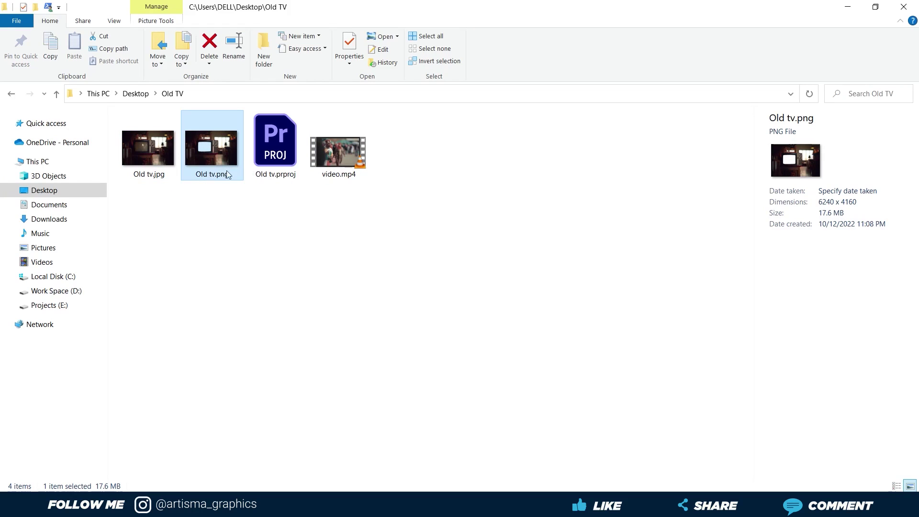
{"action": "left_click", "coordinate": [347, 166], "text": "ctrl"}
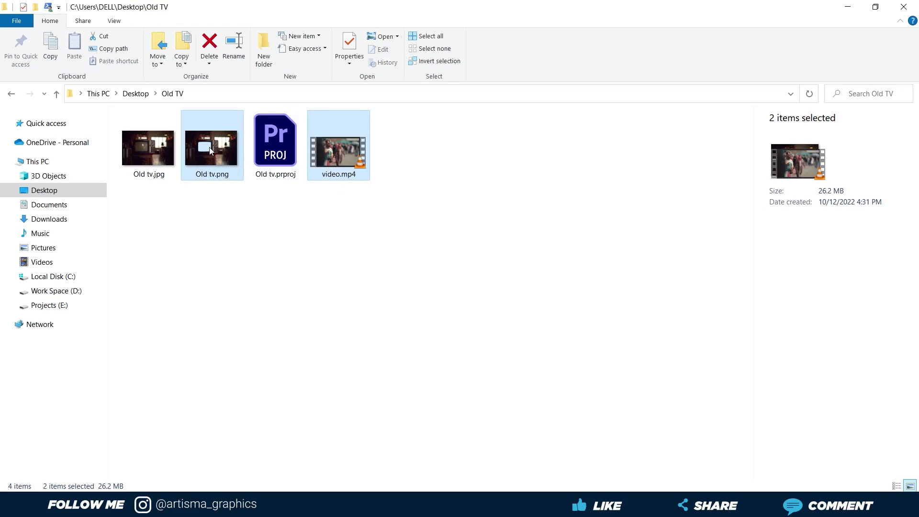
{"action": "mouse_move", "coordinate": [211, 151]}
{"action": "left_mouse_down"}
{"action": "mouse_move", "coordinate": [212, 399]}
{"action": "mouse_move", "coordinate": [107, 417]}
{"action": "left_mouse_up"}
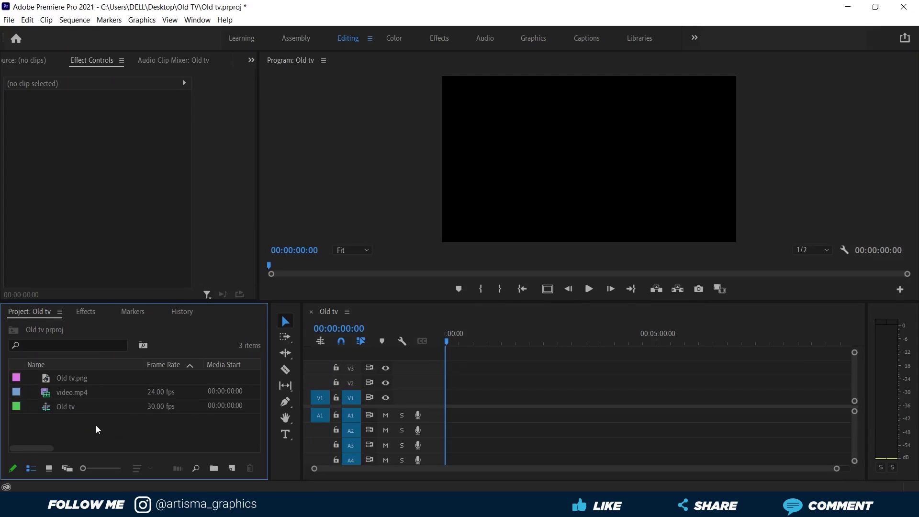
Step: Place Old tv.png at the start of V2, extend it to 16 seconds, and scale it to 31
{"action": "left_click", "coordinate": [71, 378]}
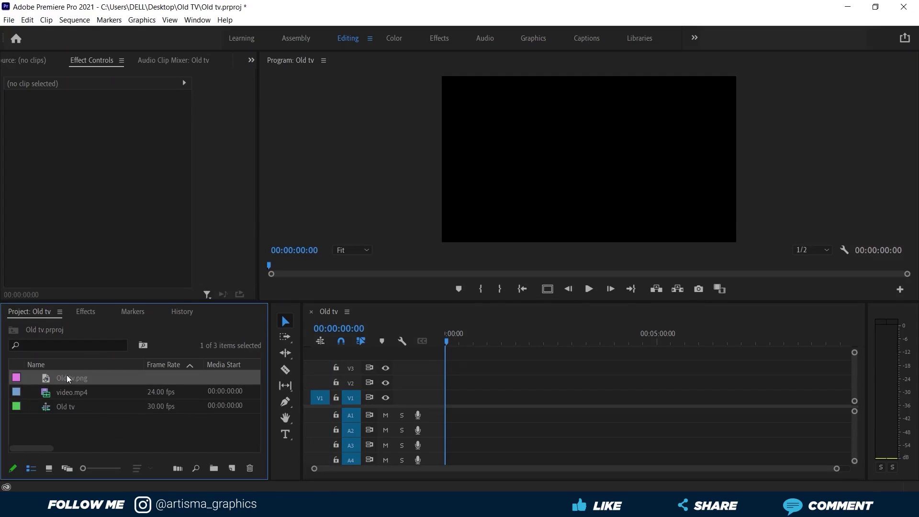
{"action": "mouse_move", "coordinate": [67, 378]}
{"action": "left_mouse_down"}
{"action": "mouse_move", "coordinate": [459, 380]}
{"action": "mouse_move", "coordinate": [437, 382]}
{"action": "mouse_move", "coordinate": [439, 408]}
{"action": "left_mouse_up"}
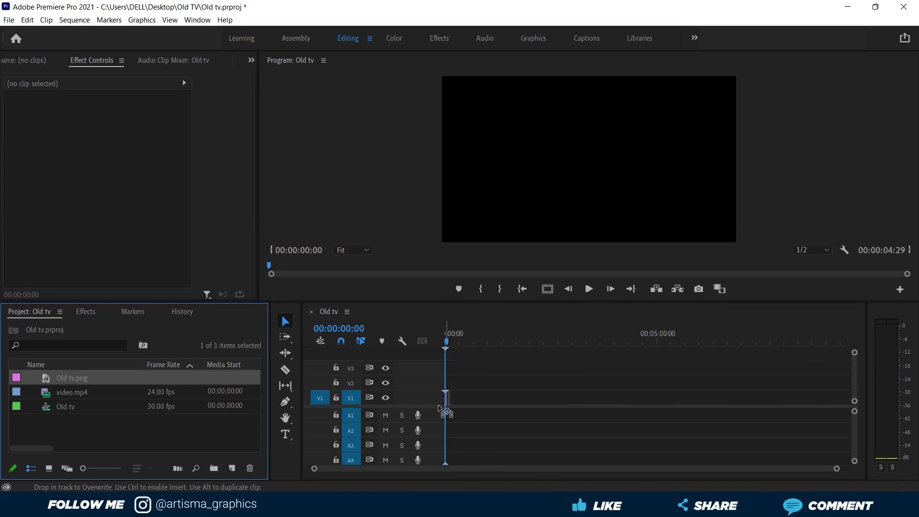
{"action": "left_click_drag", "start_coordinate": [440, 409], "coordinate": [447, 383]}
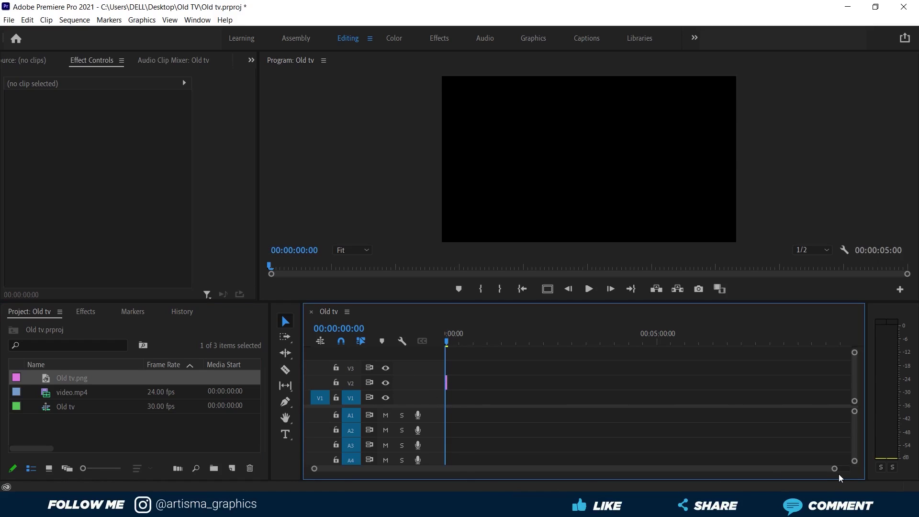
{"action": "left_click_drag", "start_coordinate": [835, 471], "coordinate": [442, 469]}
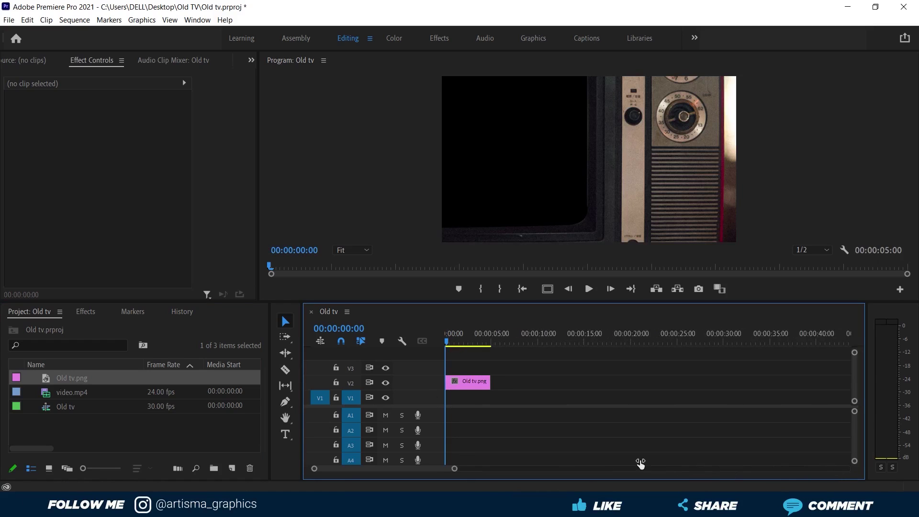
{"action": "left_click", "coordinate": [483, 382]}
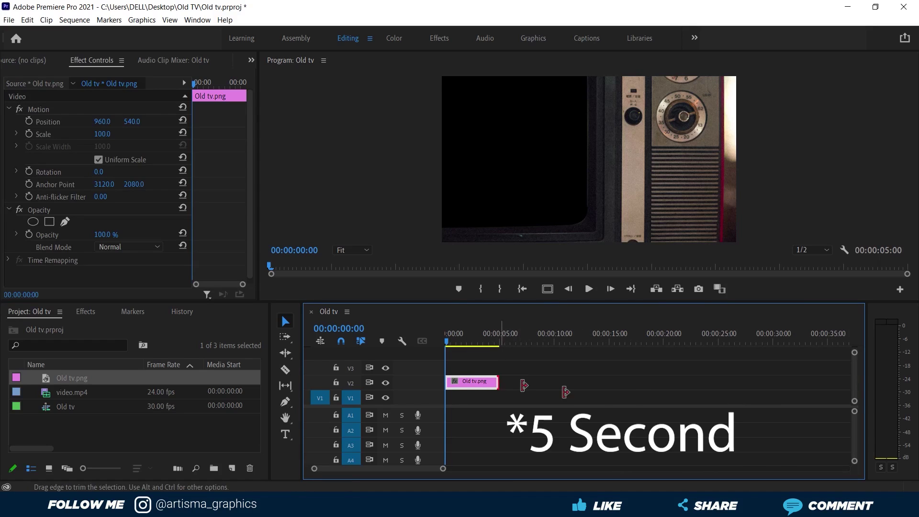
{"action": "left_click_drag", "start_coordinate": [502, 382], "coordinate": [618, 382]}
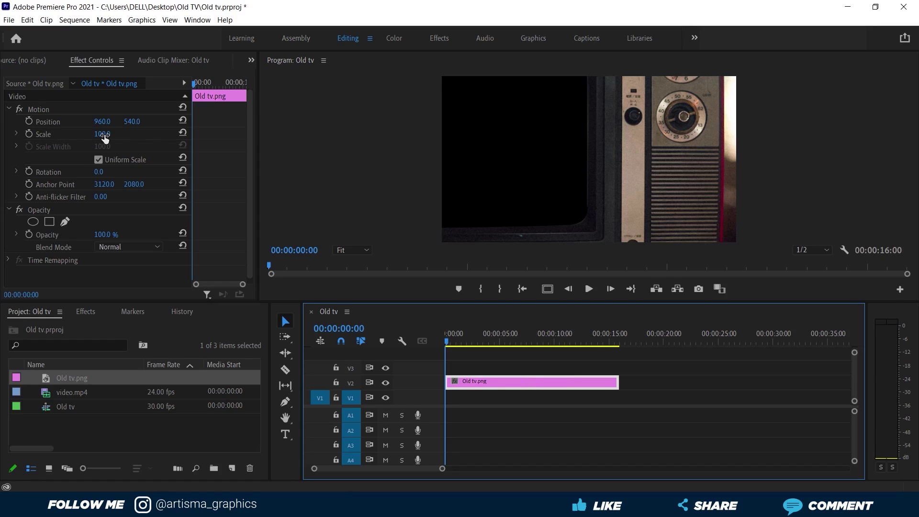
{"action": "mouse_move", "coordinate": [105, 137]}
{"action": "left_mouse_down"}
{"action": "mouse_move", "coordinate": [69, 134]}
{"action": "mouse_move", "coordinate": [77, 133]}
{"action": "left_mouse_up"}
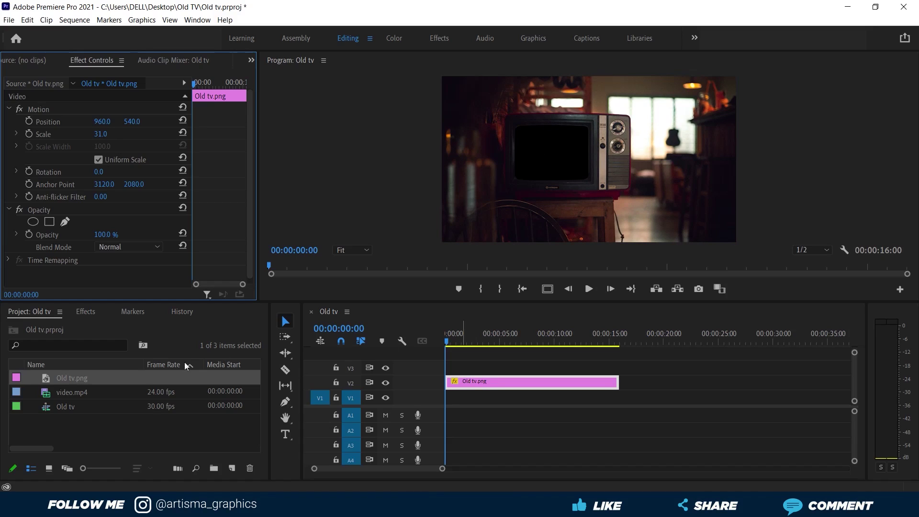
Step: Put video.mp4 on track V1 beneath the Old tv.png overlay and select it
{"action": "mouse_move", "coordinate": [65, 393]}
{"action": "left_mouse_down"}
{"action": "mouse_move", "coordinate": [454, 410]}
{"action": "mouse_move", "coordinate": [446, 411]}
{"action": "left_mouse_up"}
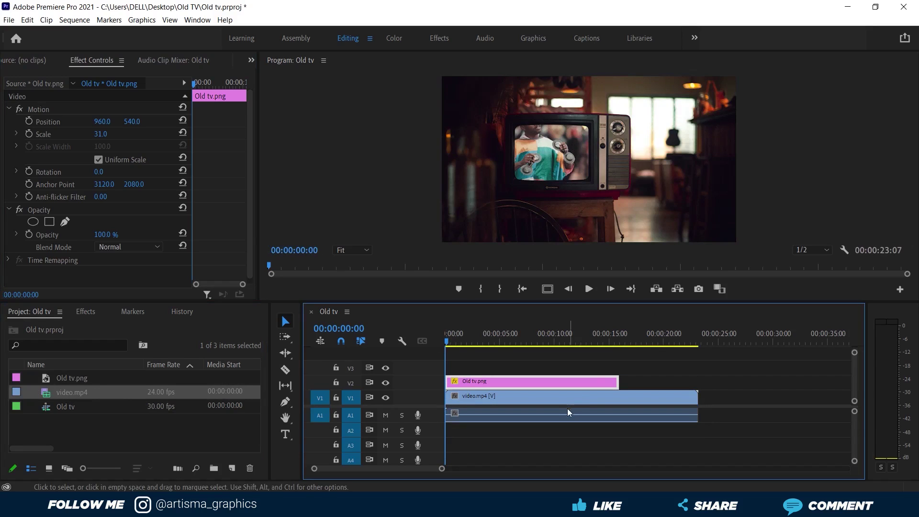
{"action": "left_click", "coordinate": [576, 395]}
{"action": "left_click", "coordinate": [566, 384]}
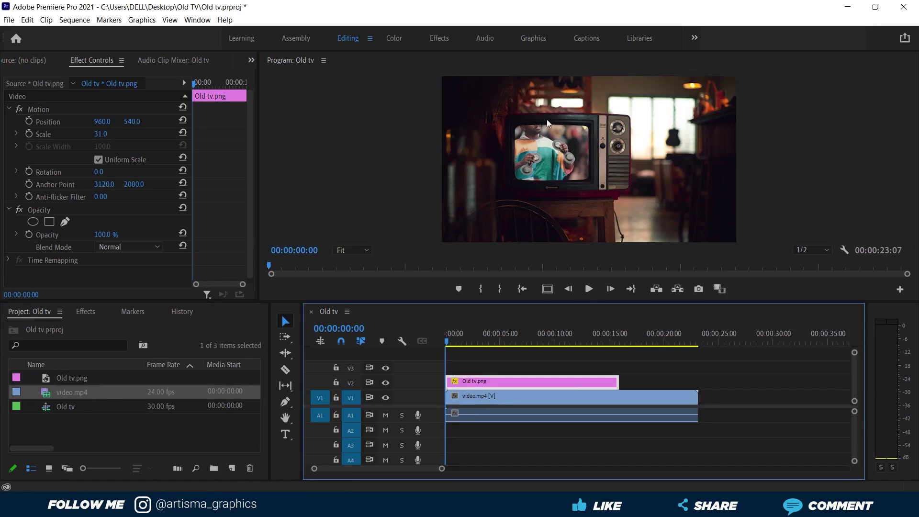
{"action": "left_click", "coordinate": [524, 396]}
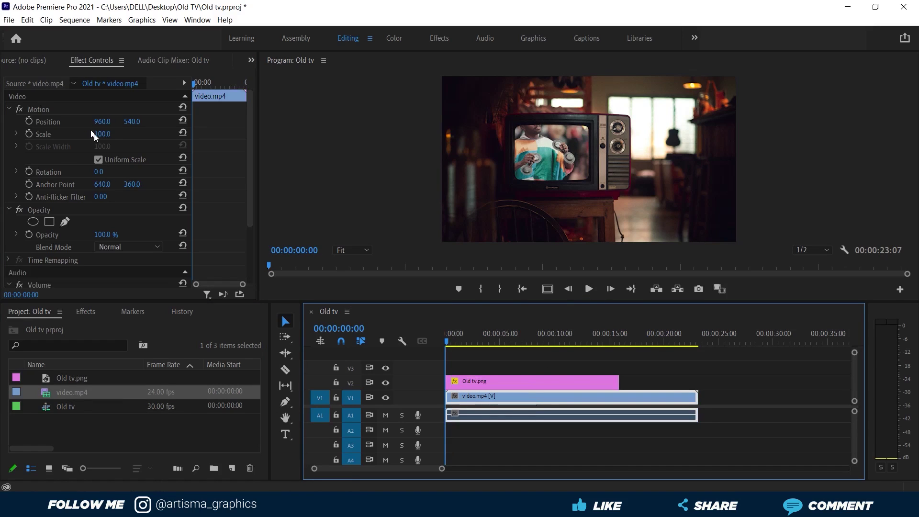
Step: Scale the video to 55, position it inside the TV screen, and extend Old tv.png to match
{"action": "left_click_drag", "start_coordinate": [103, 135], "coordinate": [91, 134]}
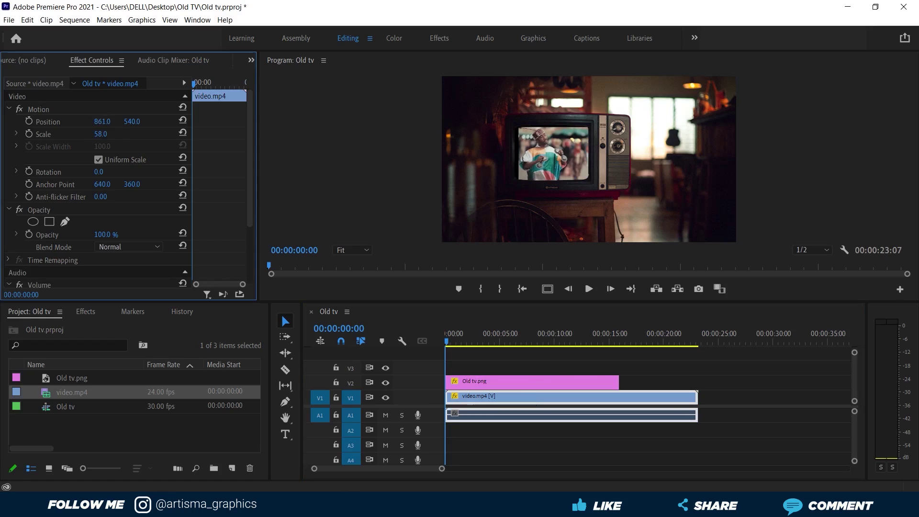
{"action": "left_click_drag", "start_coordinate": [102, 121], "coordinate": [85, 121]}
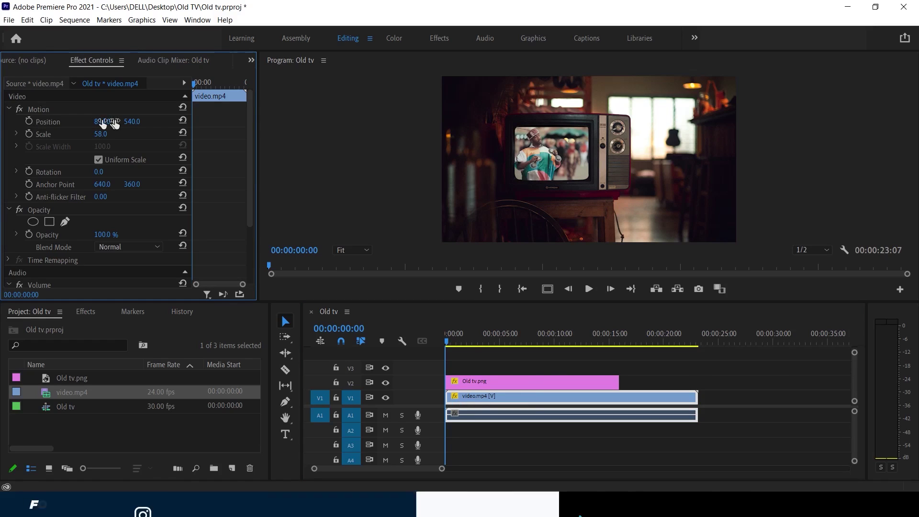
{"action": "mouse_move", "coordinate": [132, 121]}
{"action": "left_mouse_down"}
{"action": "mouse_move", "coordinate": [149, 121]}
{"action": "mouse_move", "coordinate": [106, 121]}
{"action": "mouse_move", "coordinate": [146, 121]}
{"action": "left_mouse_up"}
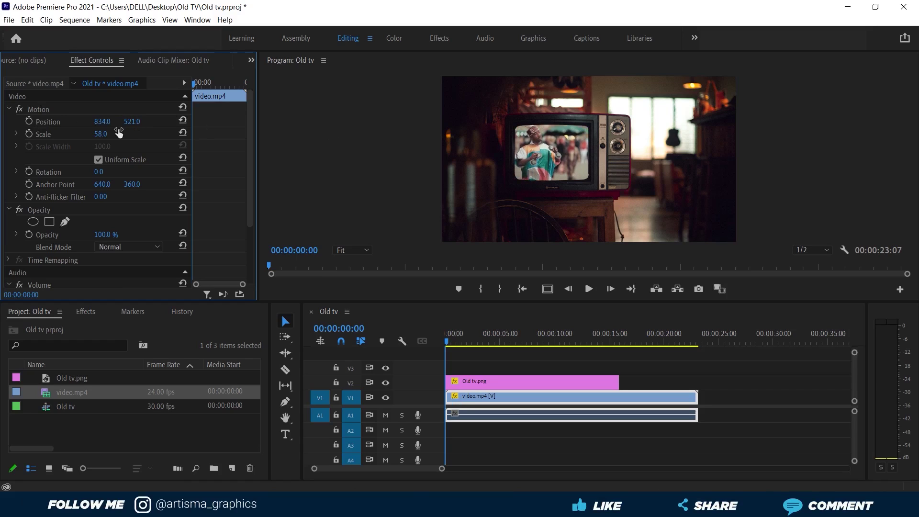
{"action": "left_click", "coordinate": [102, 134]}
{"action": "type", "text": "55"}
{"action": "key", "text": "Return"}
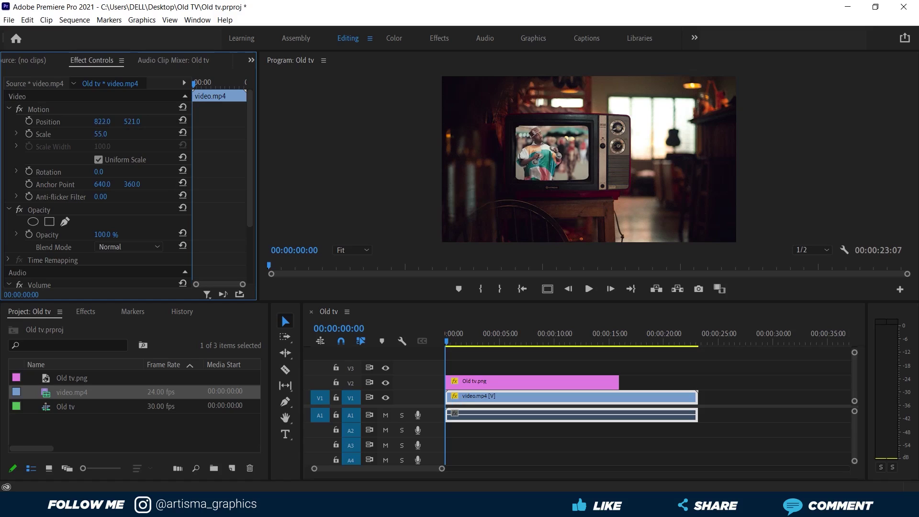
{"action": "mouse_move", "coordinate": [102, 121]}
{"action": "left_mouse_down"}
{"action": "mouse_move", "coordinate": [82, 121]}
{"action": "mouse_move", "coordinate": [108, 122]}
{"action": "left_mouse_up"}
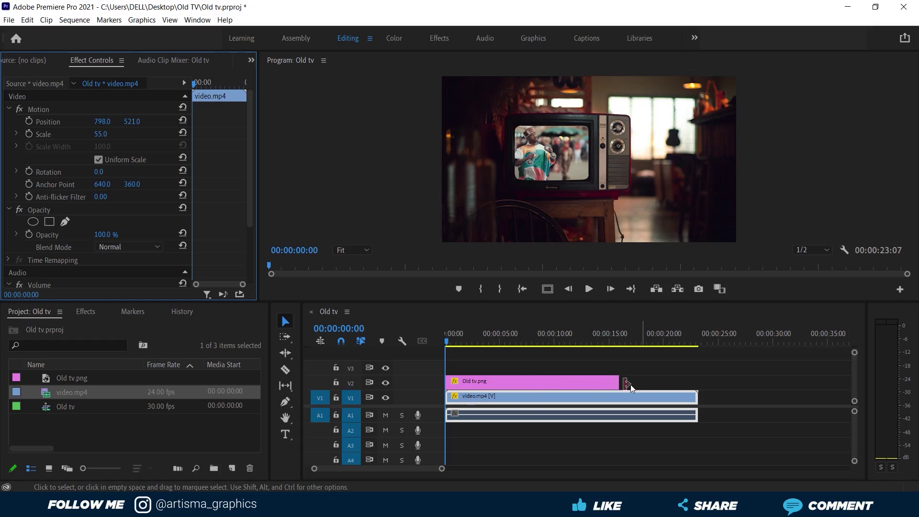
{"action": "left_click_drag", "start_coordinate": [623, 382], "coordinate": [712, 427]}
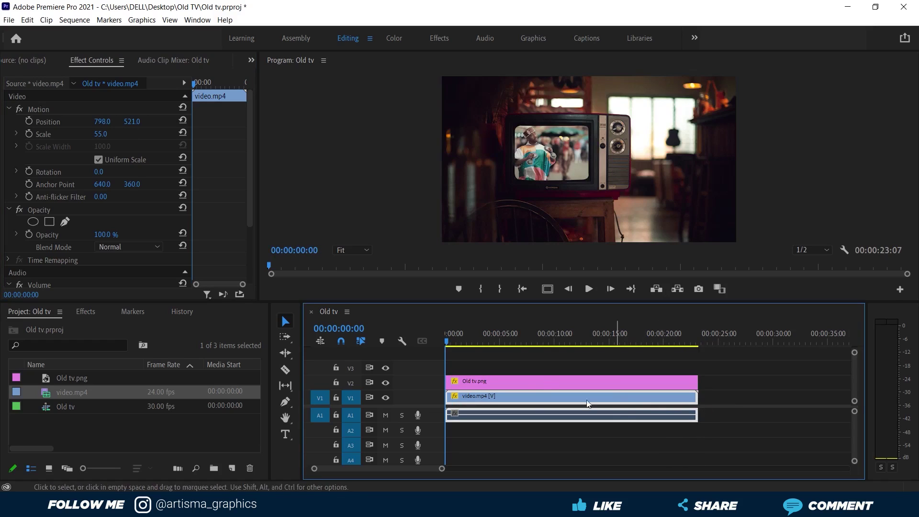
{"action": "left_click", "coordinate": [479, 383]}
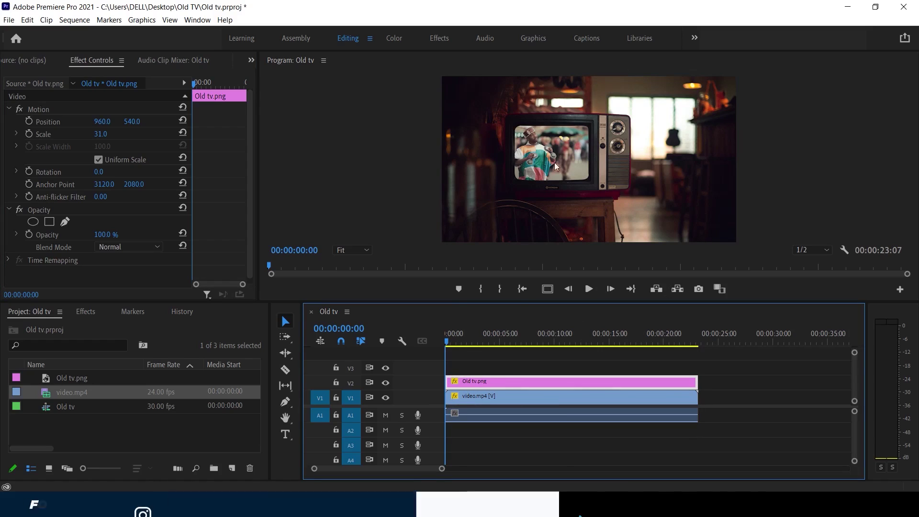
{"action": "left_click", "coordinate": [577, 295]}
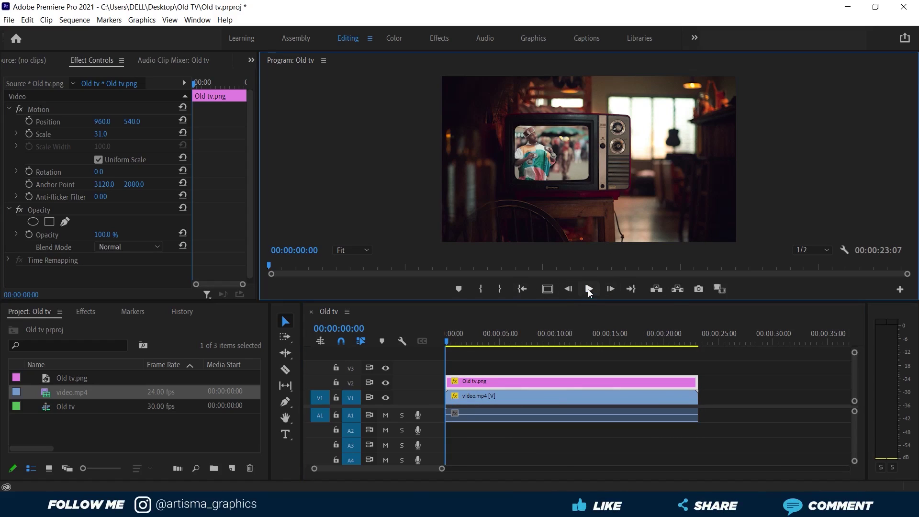
{"action": "left_click", "coordinate": [588, 289]}
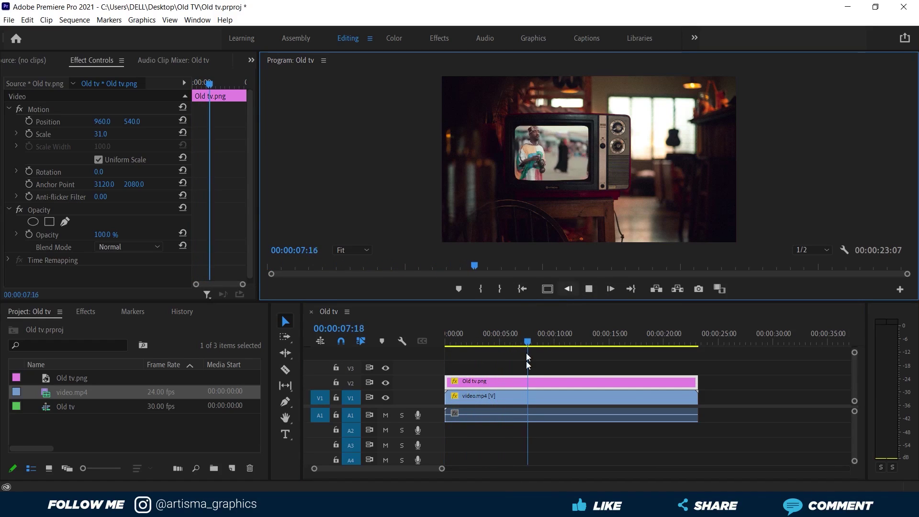
{"action": "left_click", "coordinate": [589, 289]}
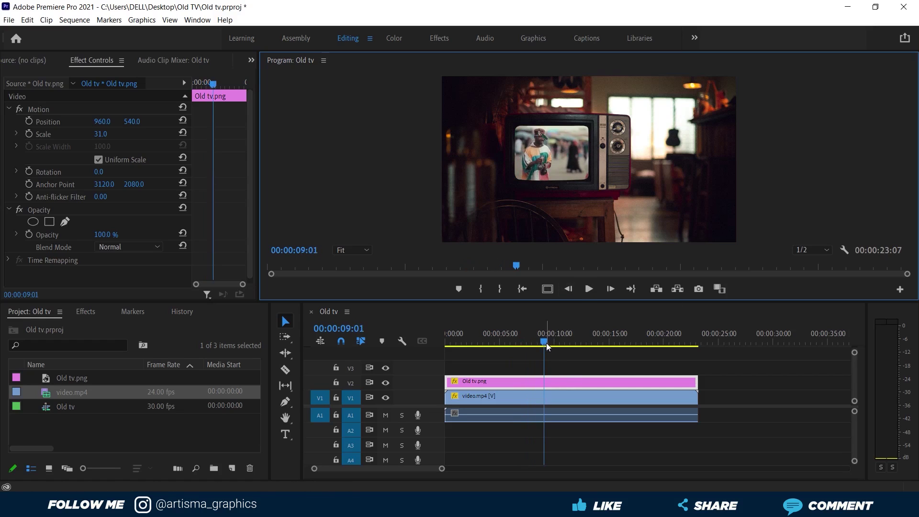
{"action": "left_click_drag", "start_coordinate": [546, 342], "coordinate": [431, 346]}
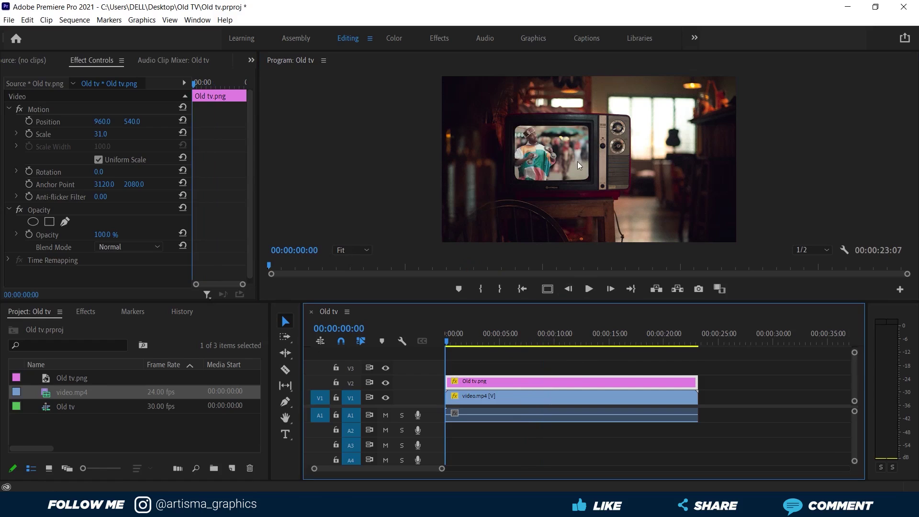
{"action": "left_click", "coordinate": [588, 289]}
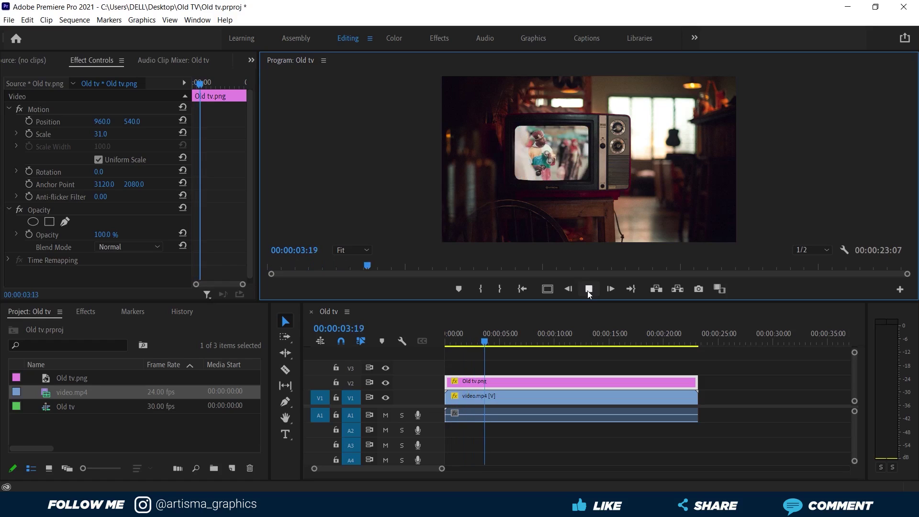
{"action": "left_click", "coordinate": [589, 289]}
{"action": "left_click", "coordinate": [483, 344]}
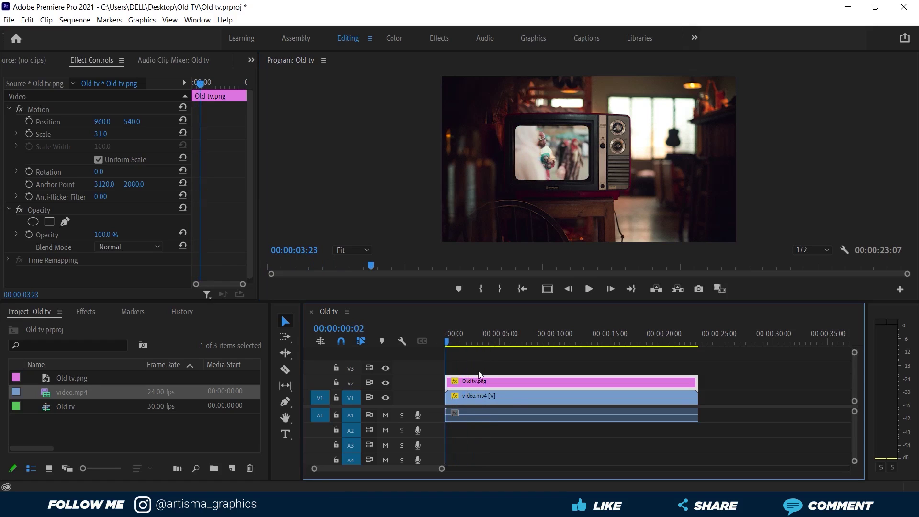
{"action": "key", "text": "Home"}
{"action": "left_click", "coordinate": [511, 398]}
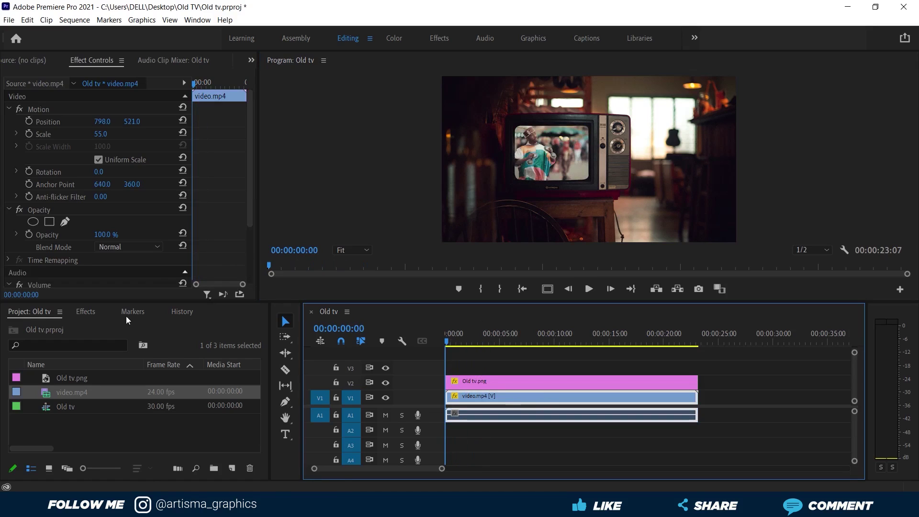
Step: Search the Effects panel for 'tint' and apply the Tint effect to video.mp4
{"action": "left_click", "coordinate": [88, 312]}
{"action": "left_click", "coordinate": [64, 329]}
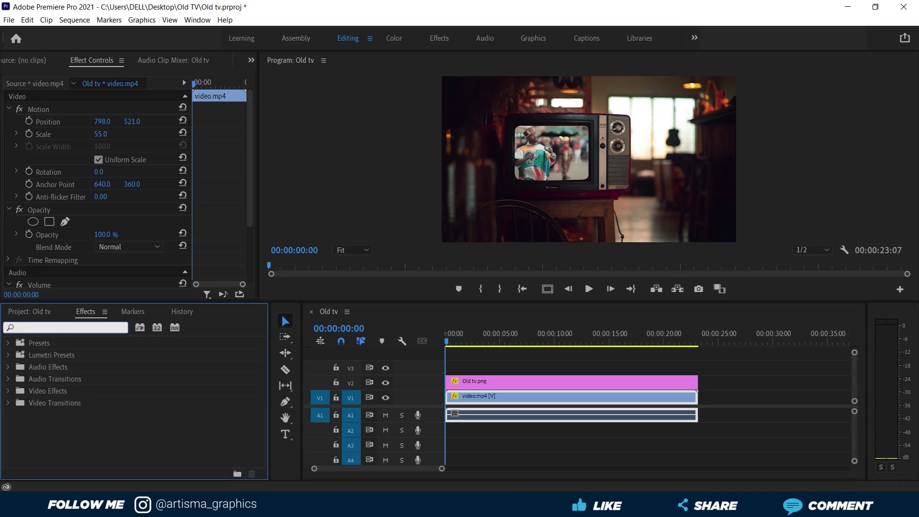
{"action": "type", "text": "tint"}
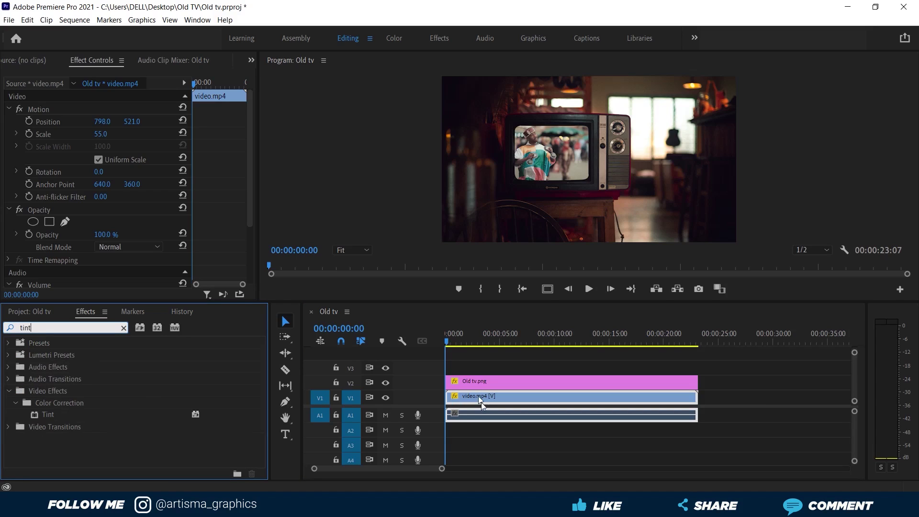
{"action": "left_click_drag", "start_coordinate": [481, 402], "coordinate": [481, 402]}
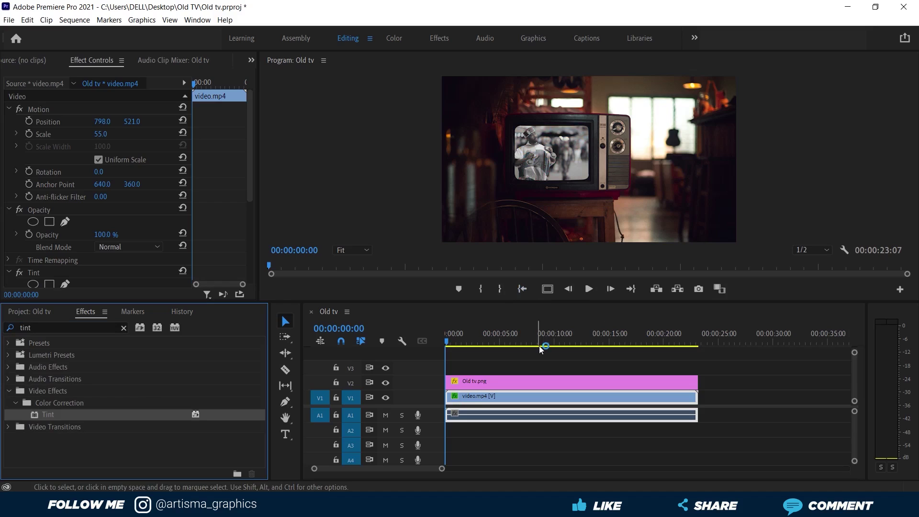
Step: Play the tinted result in the Program monitor, then stop and return to the start
{"action": "left_click", "coordinate": [522, 291]}
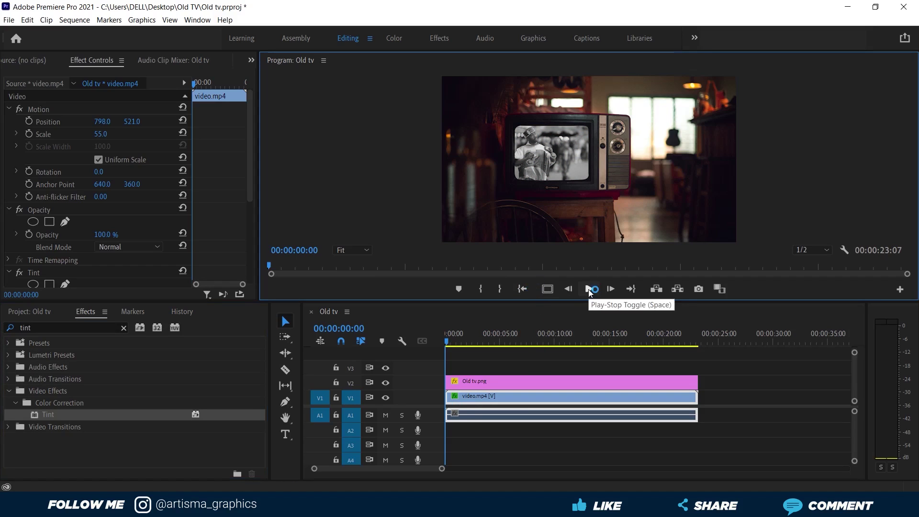
{"action": "left_click", "coordinate": [590, 289]}
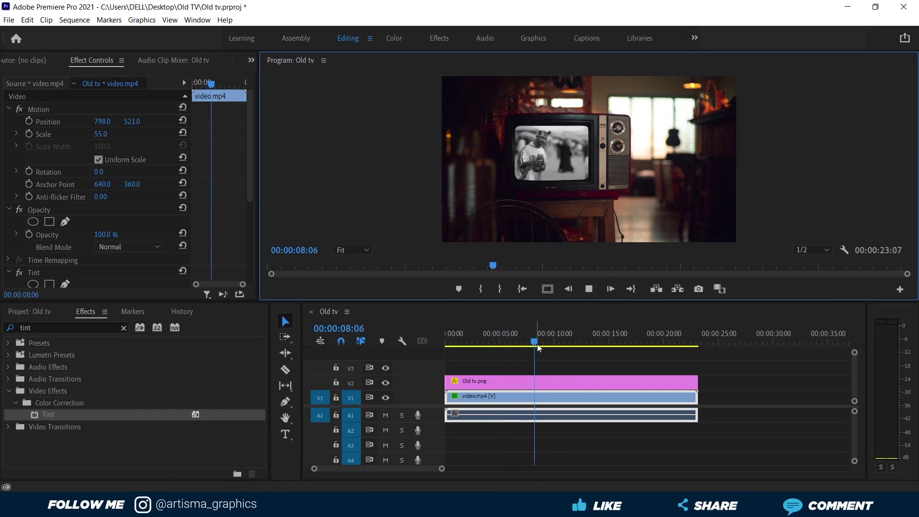
{"action": "left_click_drag", "start_coordinate": [537, 342], "coordinate": [424, 337]}
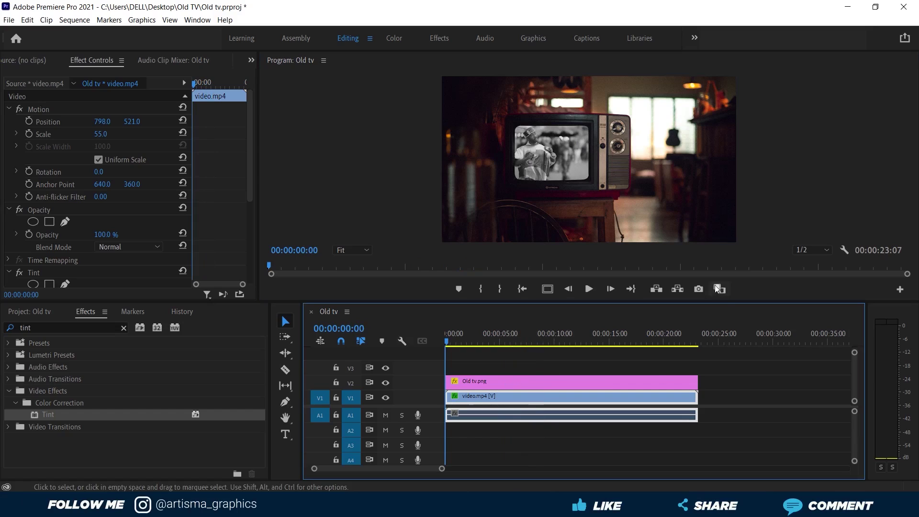
Step: Set playback resolution to 1/4, play the sequence, then stop and scrub to about 13 seconds
{"action": "left_click", "coordinate": [806, 251]}
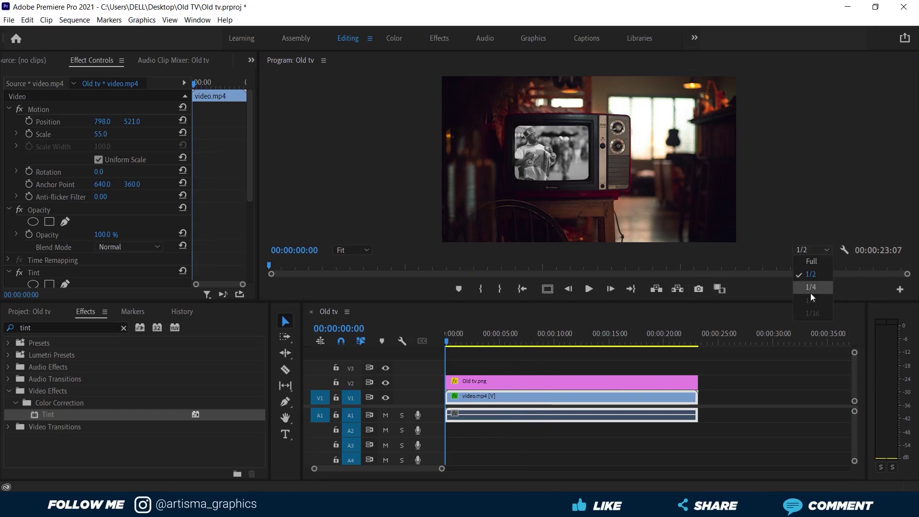
{"action": "left_click", "coordinate": [811, 288]}
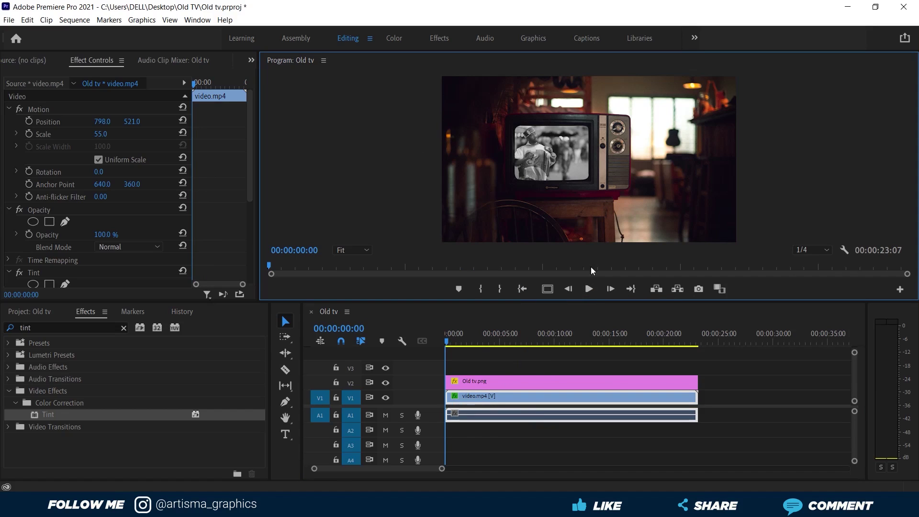
{"action": "left_click", "coordinate": [589, 291]}
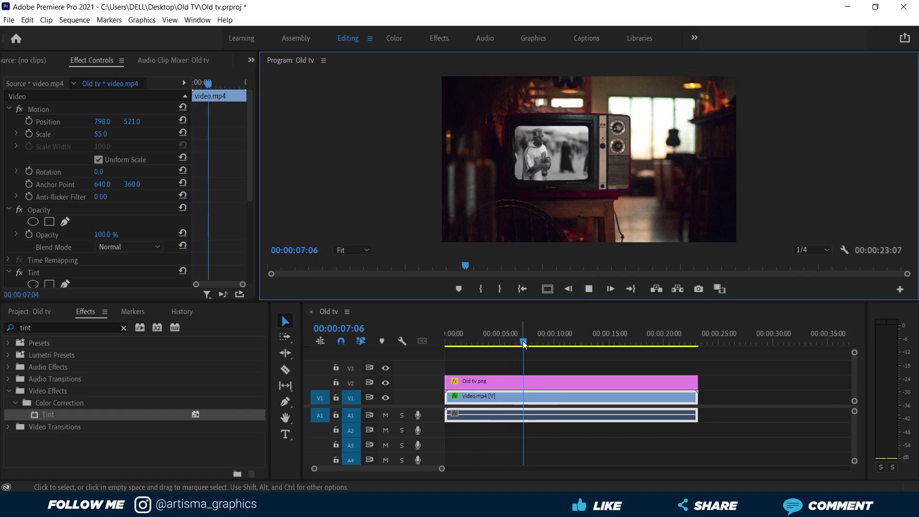
{"action": "left_click", "coordinate": [550, 342]}
{"action": "left_click_drag", "start_coordinate": [564, 345], "coordinate": [595, 342]}
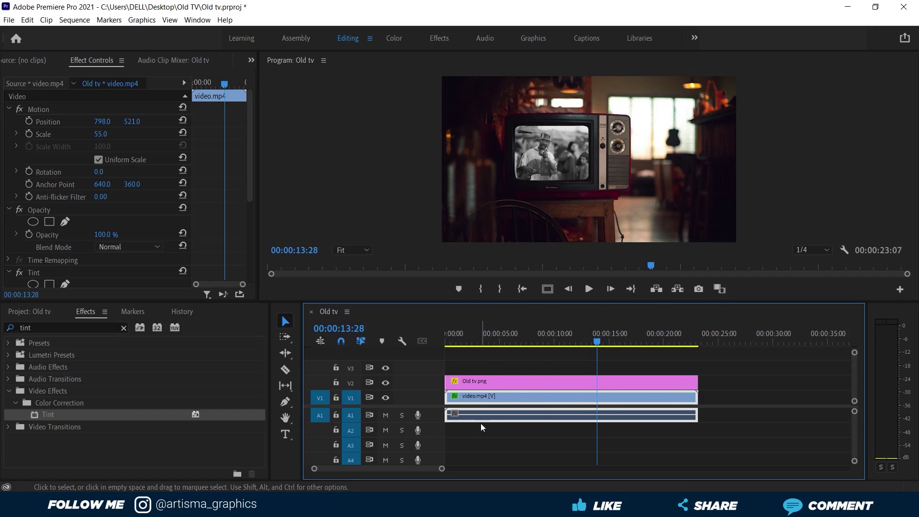
{"action": "left_click", "coordinate": [475, 380]}
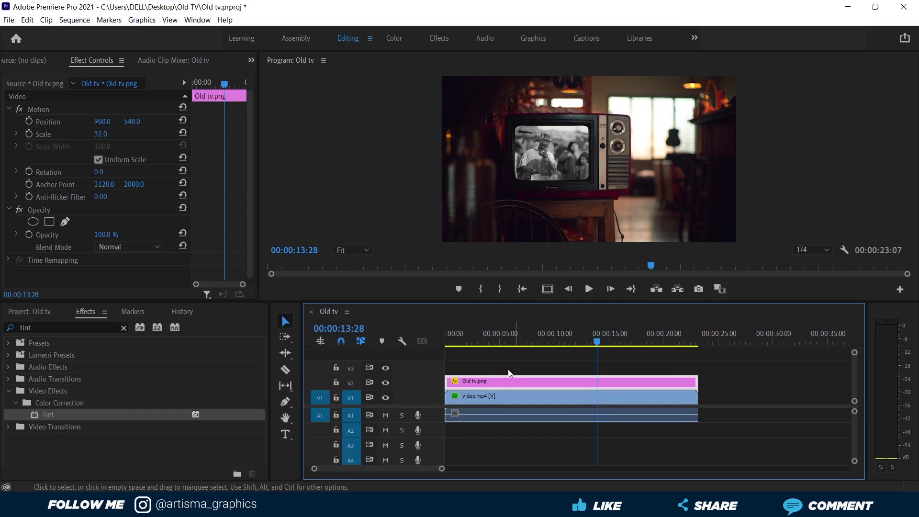
{"action": "left_click", "coordinate": [482, 401]}
{"action": "left_click", "coordinate": [494, 384]}
{"action": "left_click", "coordinate": [496, 399]}
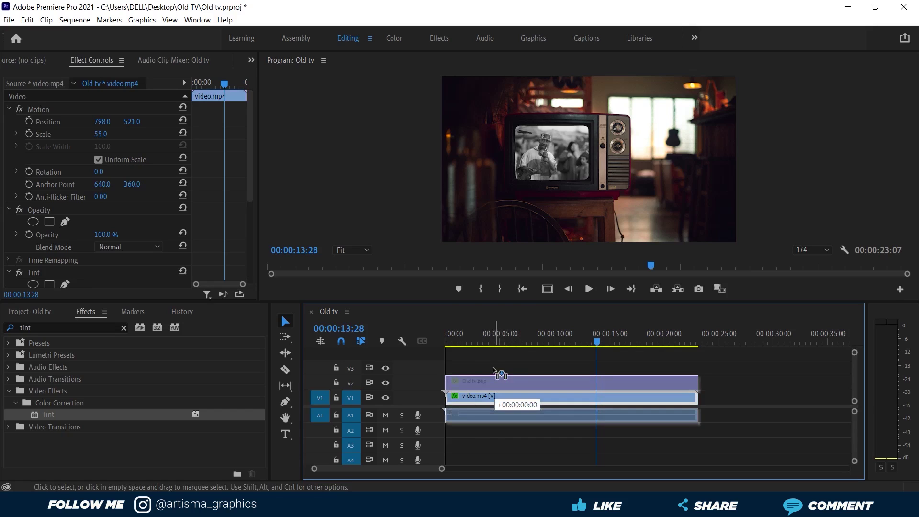
{"action": "left_click_drag", "start_coordinate": [496, 397], "coordinate": [495, 366]}
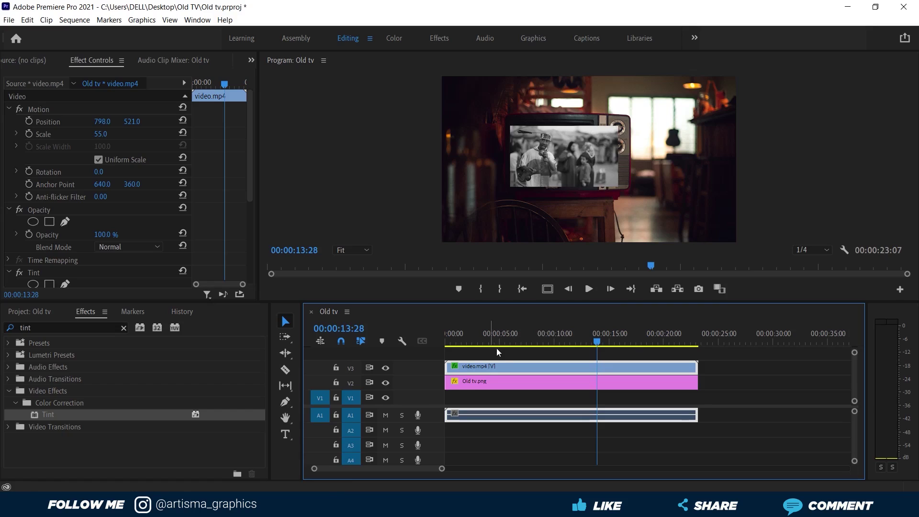
{"action": "left_click_drag", "start_coordinate": [498, 366], "coordinate": [497, 402]}
{"action": "left_click", "coordinate": [504, 383]}
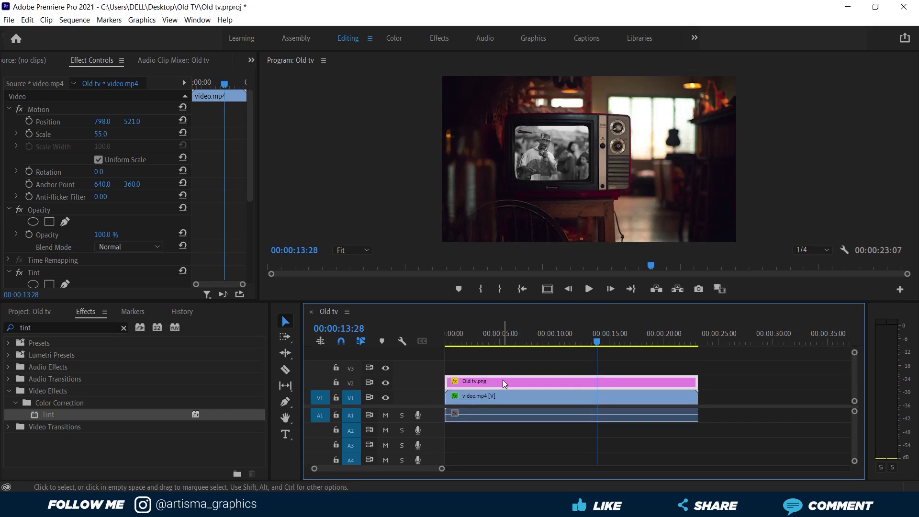
{"action": "left_click", "coordinate": [585, 150]}
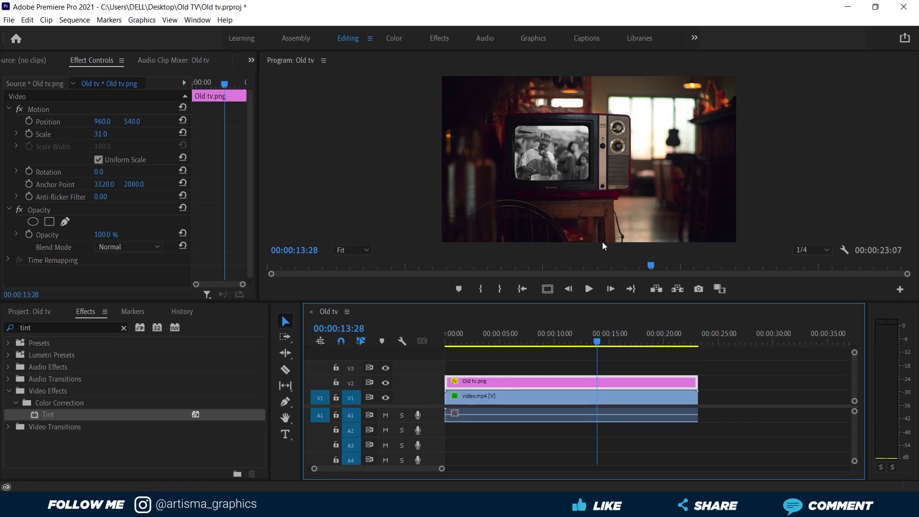